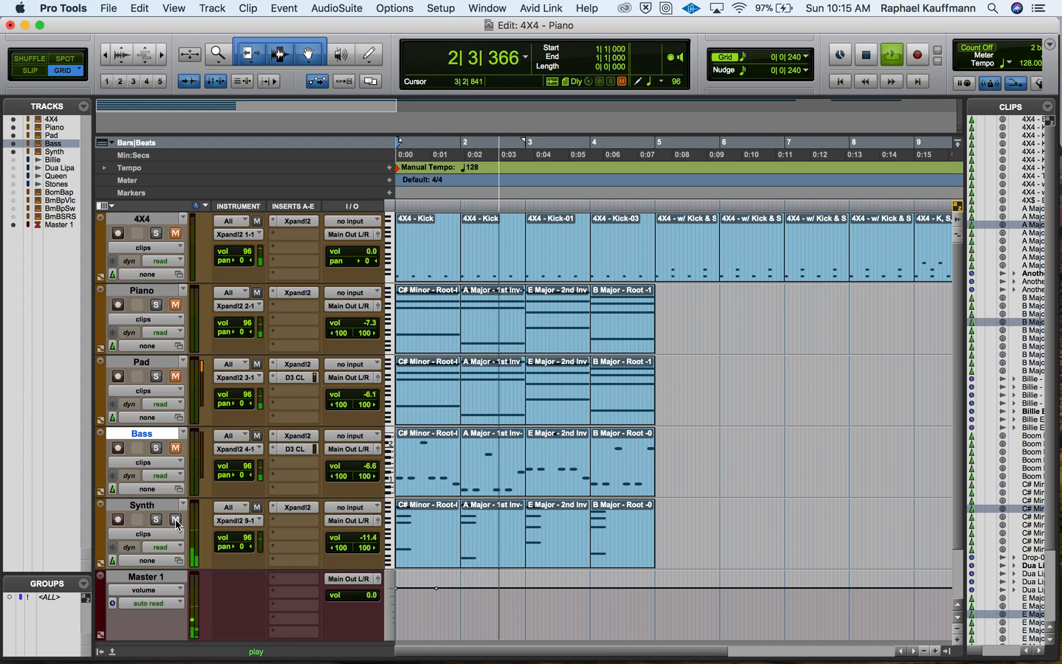
# Step: Turn off the Ping Pong effect in the Synth track's Xpand!2 and play back briefly to hear the result
pyautogui.press('space')
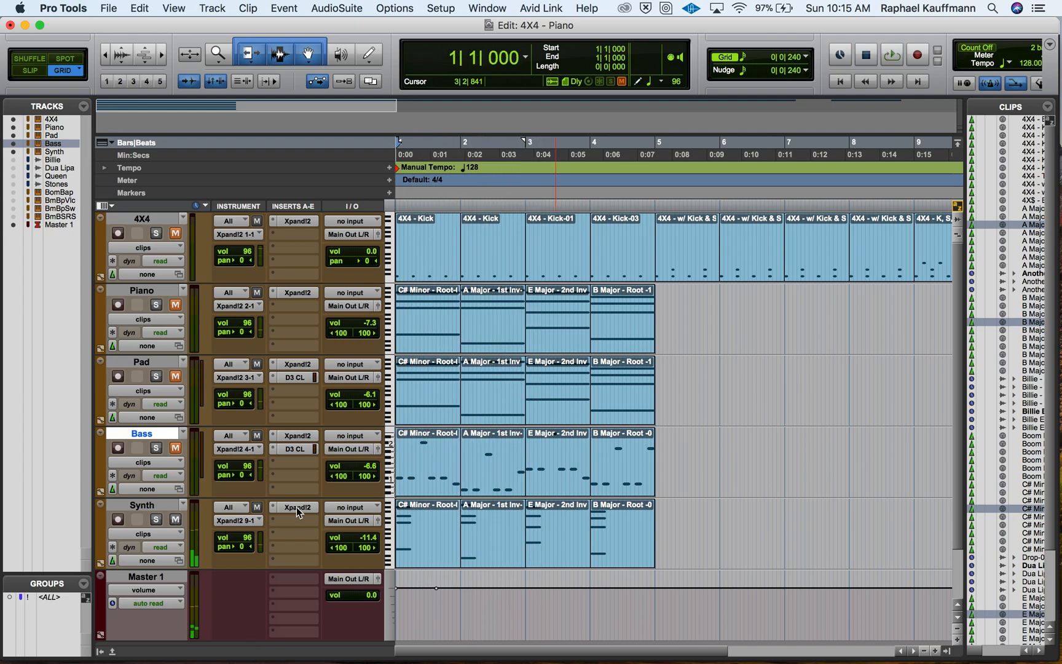
pyautogui.click(297, 506)
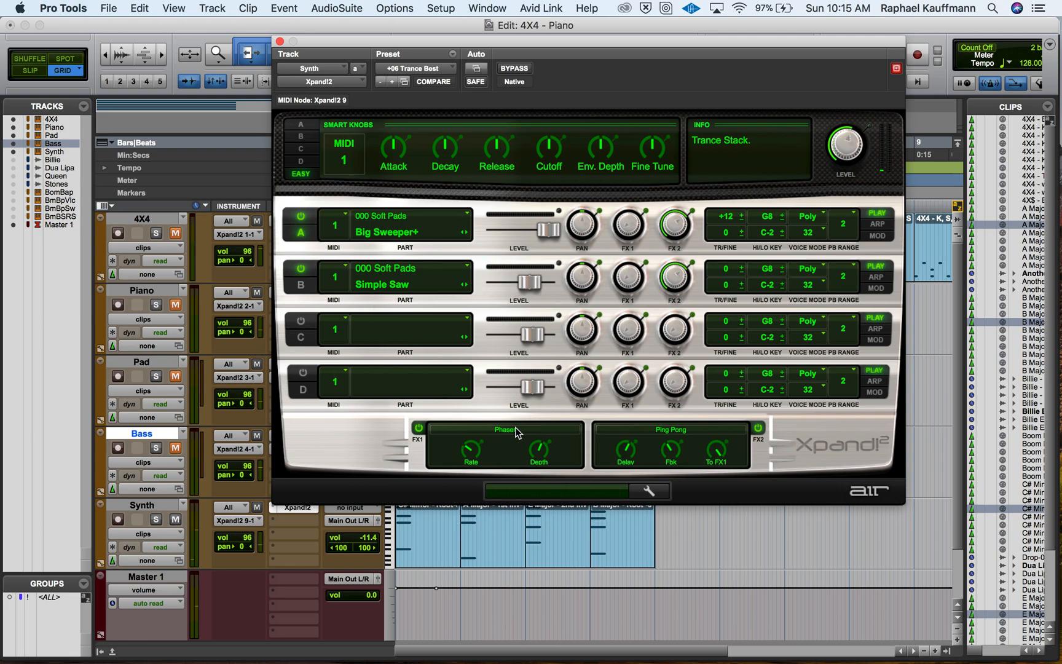
pyautogui.click(759, 429)
pyautogui.press('space')
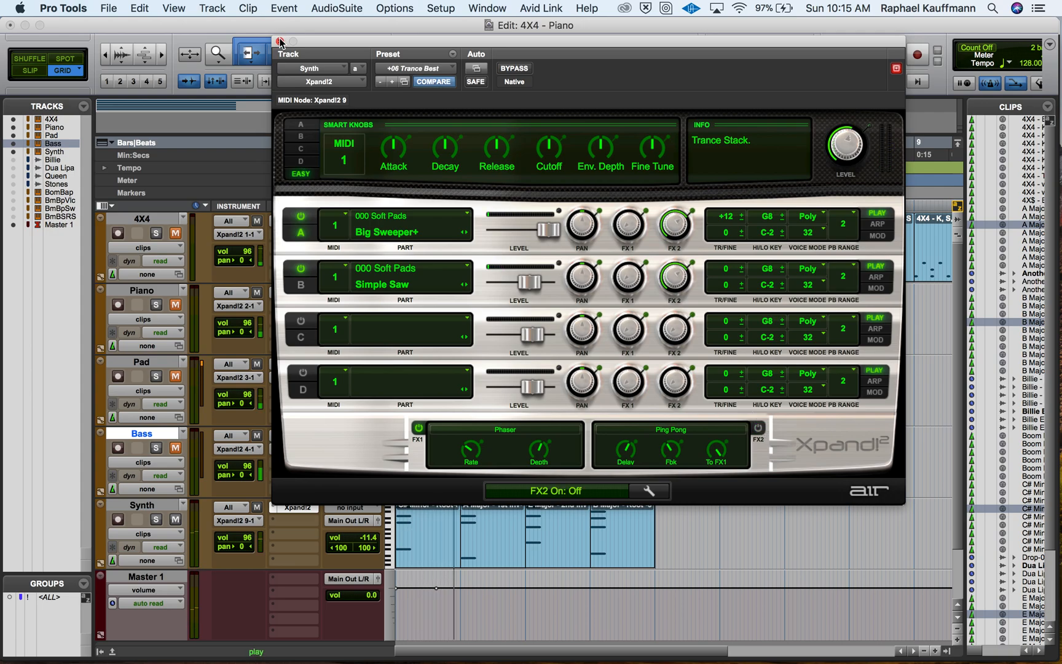
pyautogui.click(280, 41)
pyautogui.press('space')
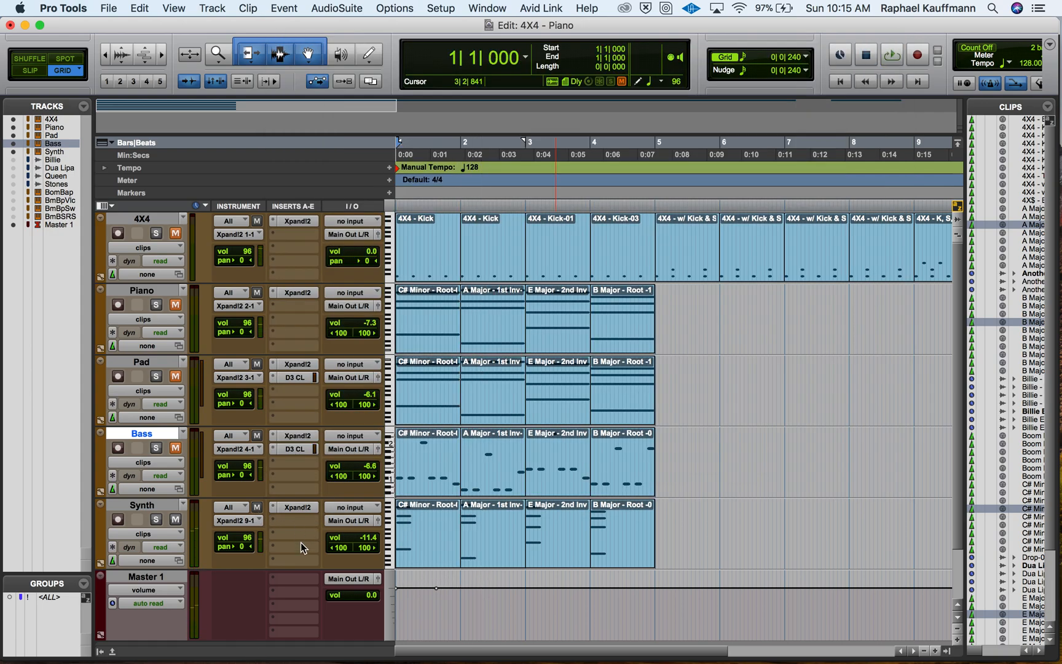
# Step: Open the first Synth clip in the MIDI Editor and audition the E3 and C#3 notes in the first two chords
pyautogui.click(163, 508)
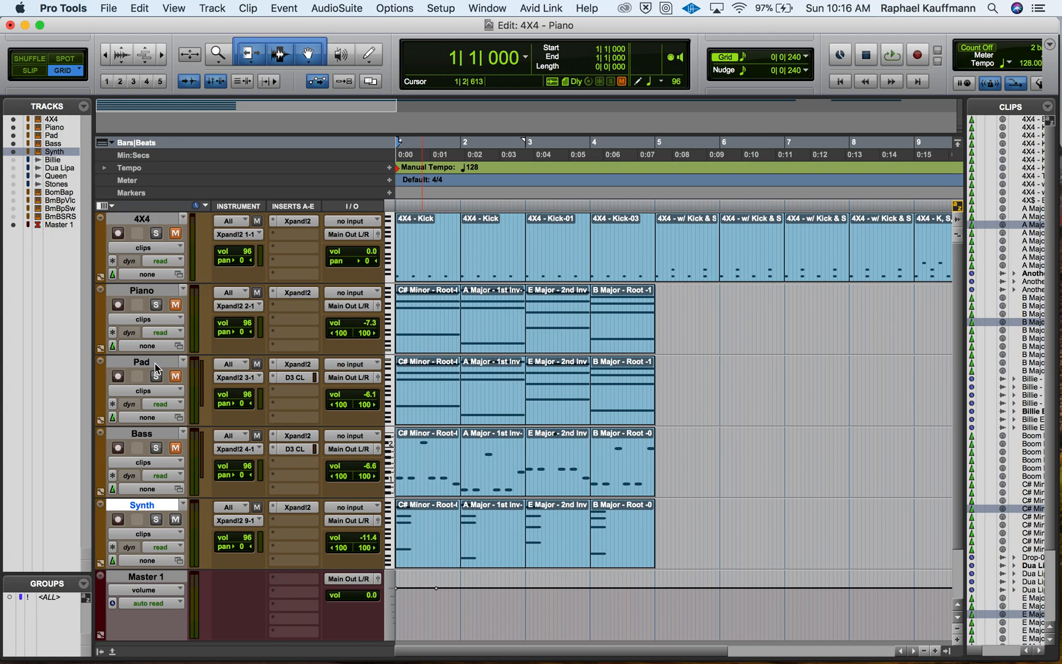
pyautogui.doubleClick(438, 551)
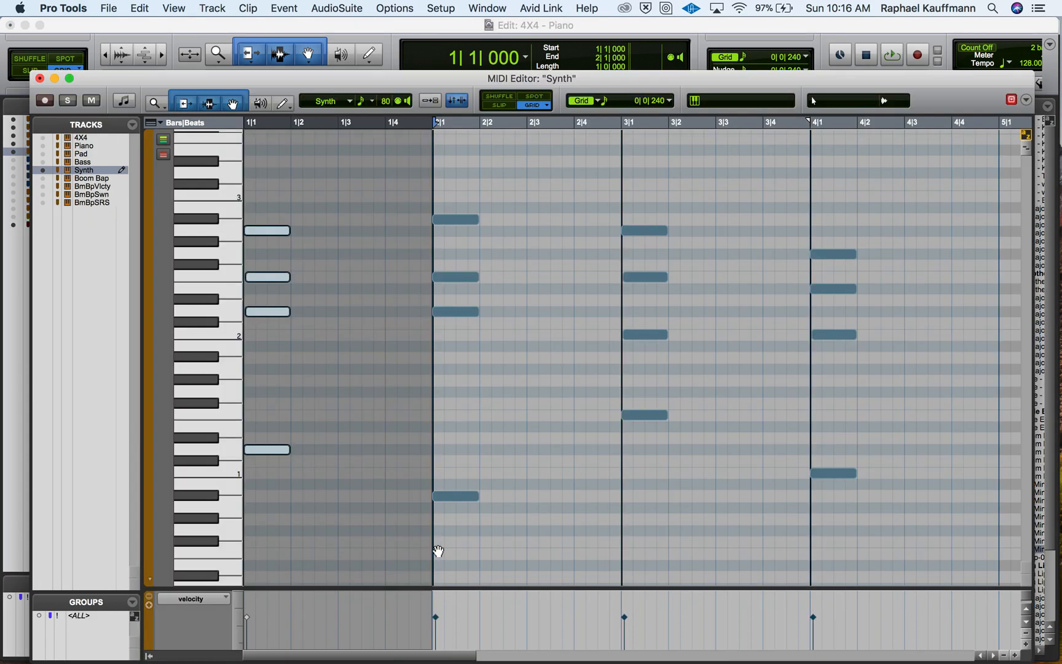
pyautogui.click(258, 282)
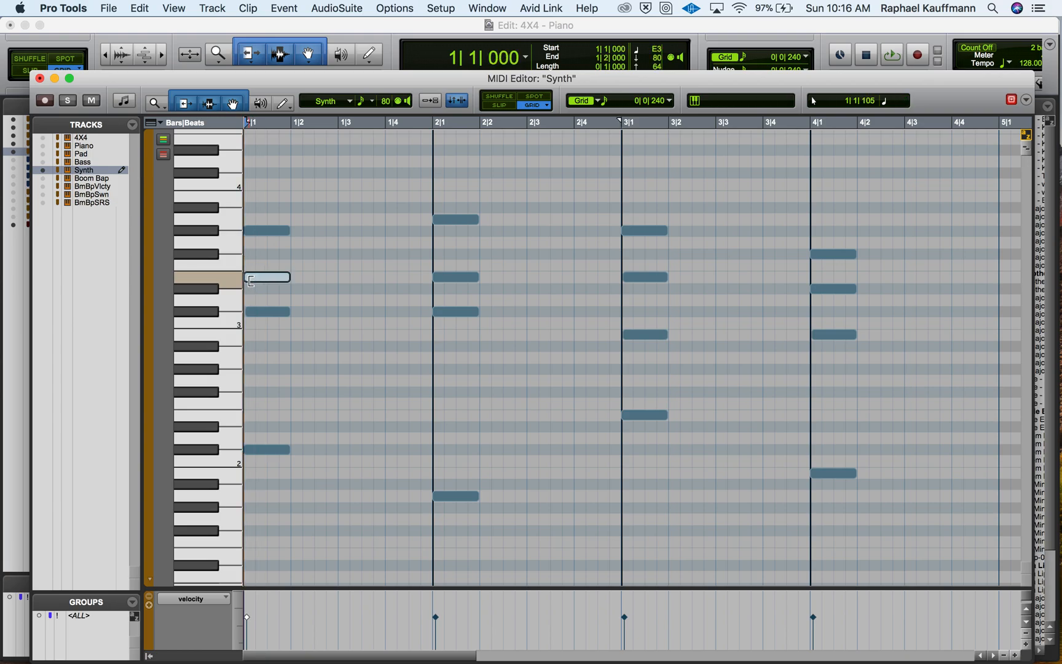
pyautogui.click(250, 313)
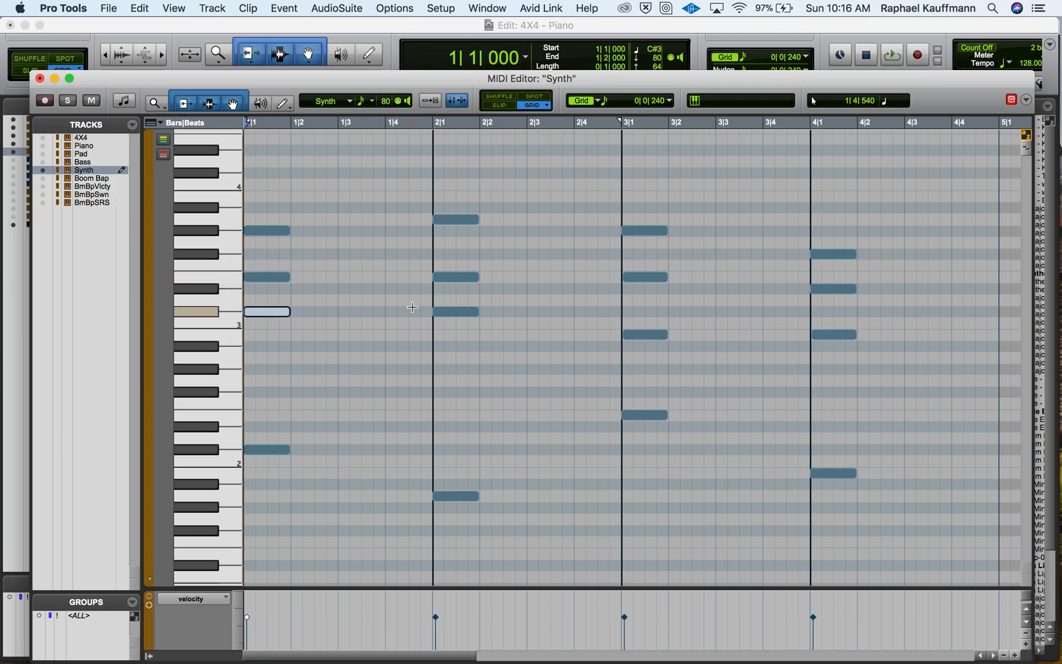
pyautogui.click(438, 277)
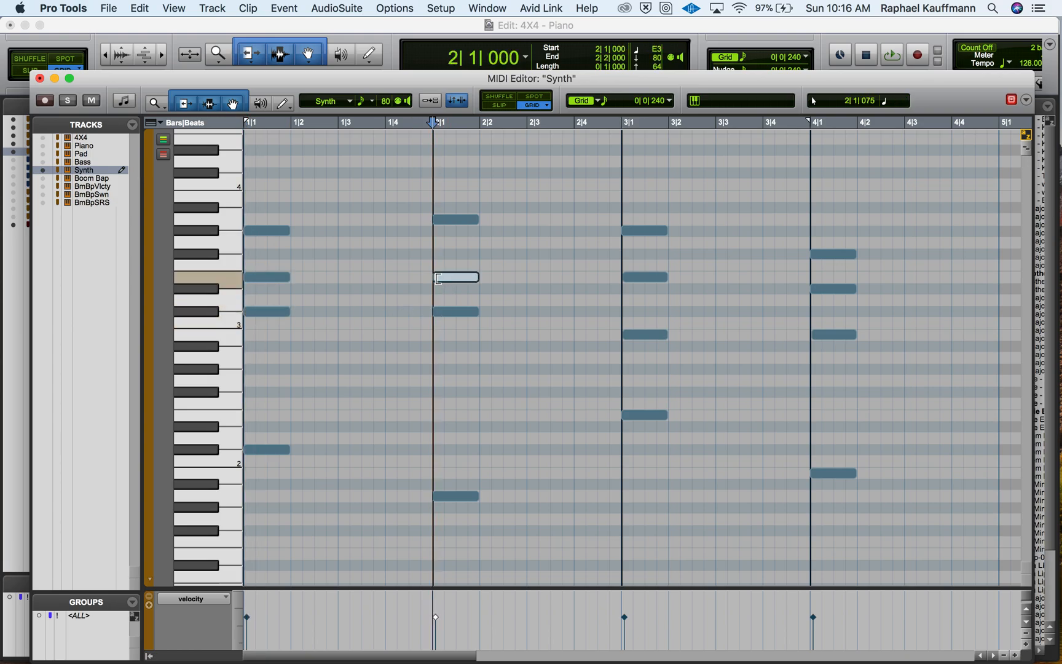
pyautogui.click(439, 314)
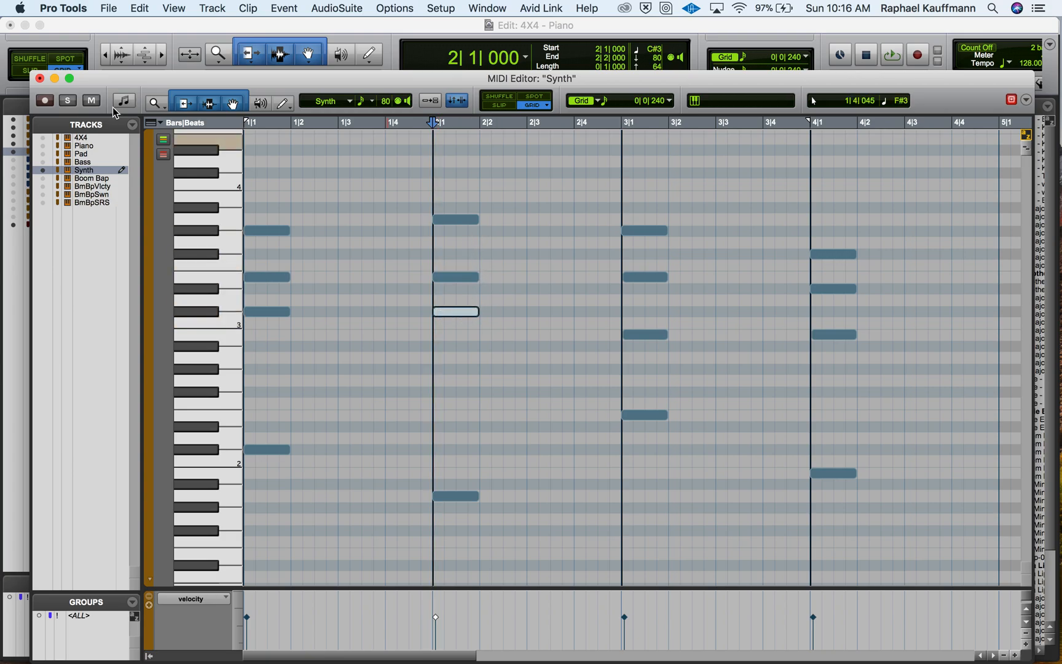
pyautogui.click(39, 78)
pyautogui.press('space')
pyautogui.press('space')
# Step: Duplicate the four Synth clips in bars 1 to 4 into bars 5 to 8
pyautogui.click(431, 552)
pyautogui.keyDown('shift'); pyautogui.click(612, 566); pyautogui.keyUp('shift')
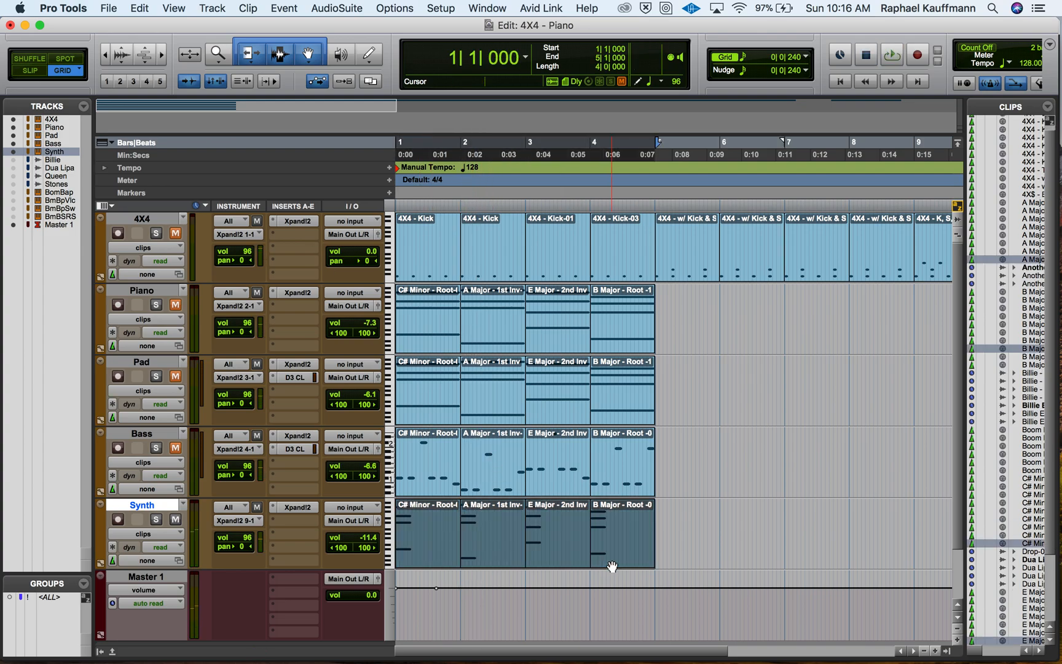
pyautogui.press('super+d')
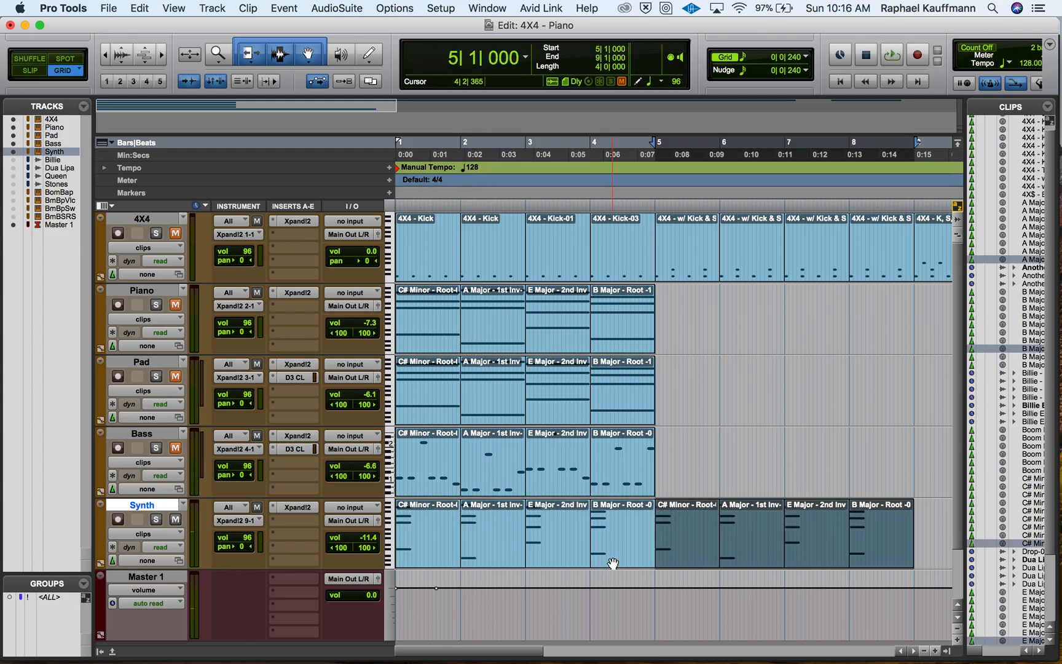
# Step: Lengthen all chord notes in the duplicated Synth clips in bars 5 to 8 so each chord lasts a full bar
pyautogui.doubleClick(670, 552)
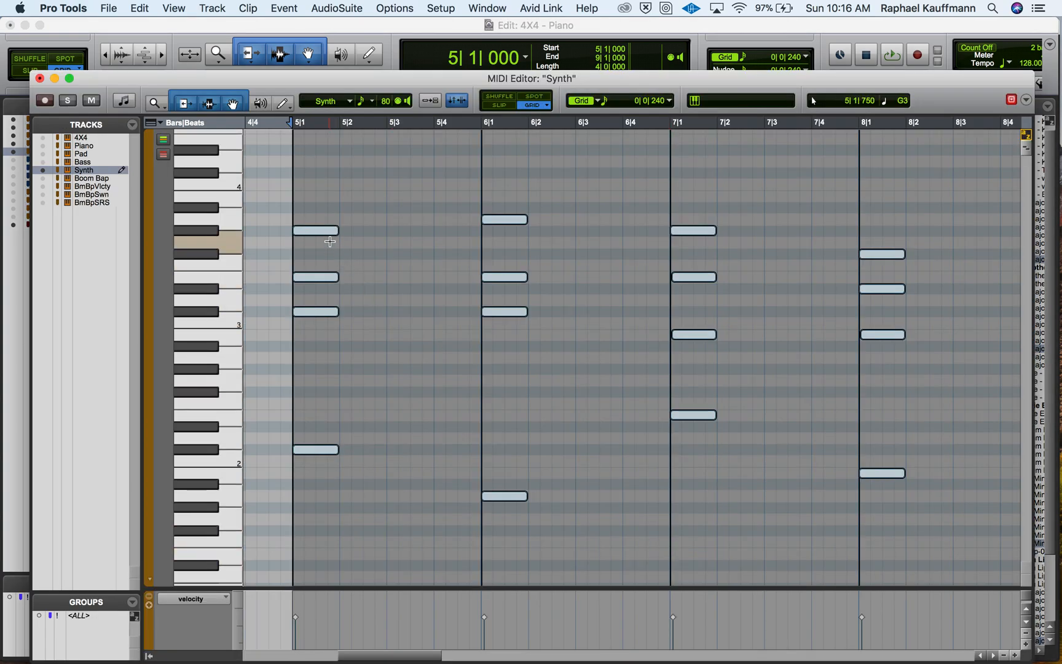
pyautogui.moveTo(336, 231); pyautogui.dragTo(464, 231)
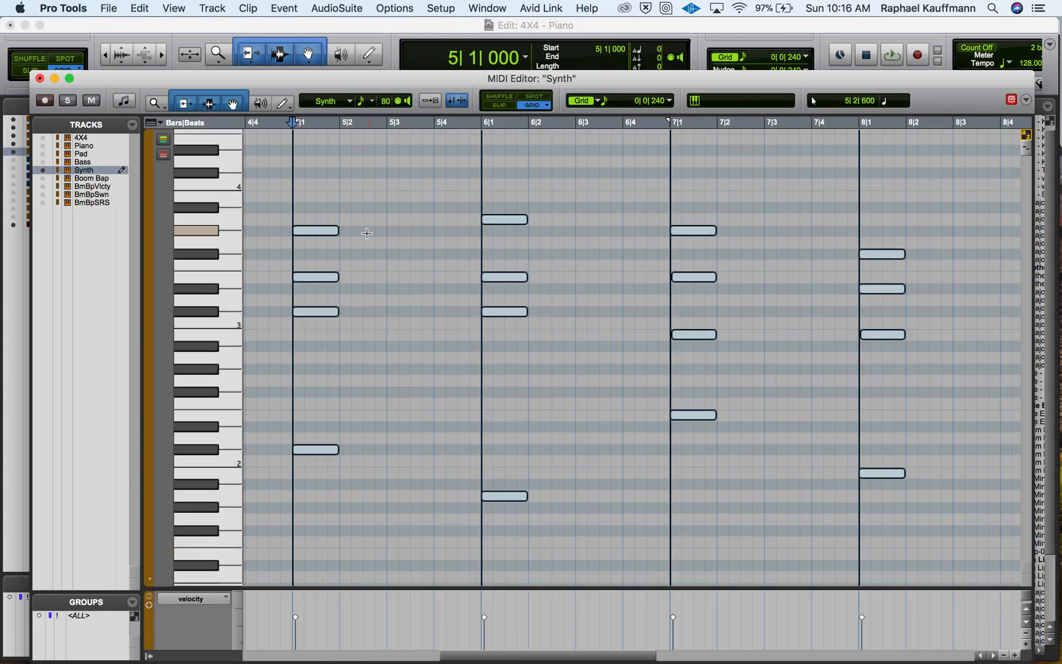
pyautogui.click(366, 235)
pyautogui.moveTo(317, 204); pyautogui.dragTo(907, 496)
pyautogui.moveTo(337, 231); pyautogui.dragTo(477, 229)
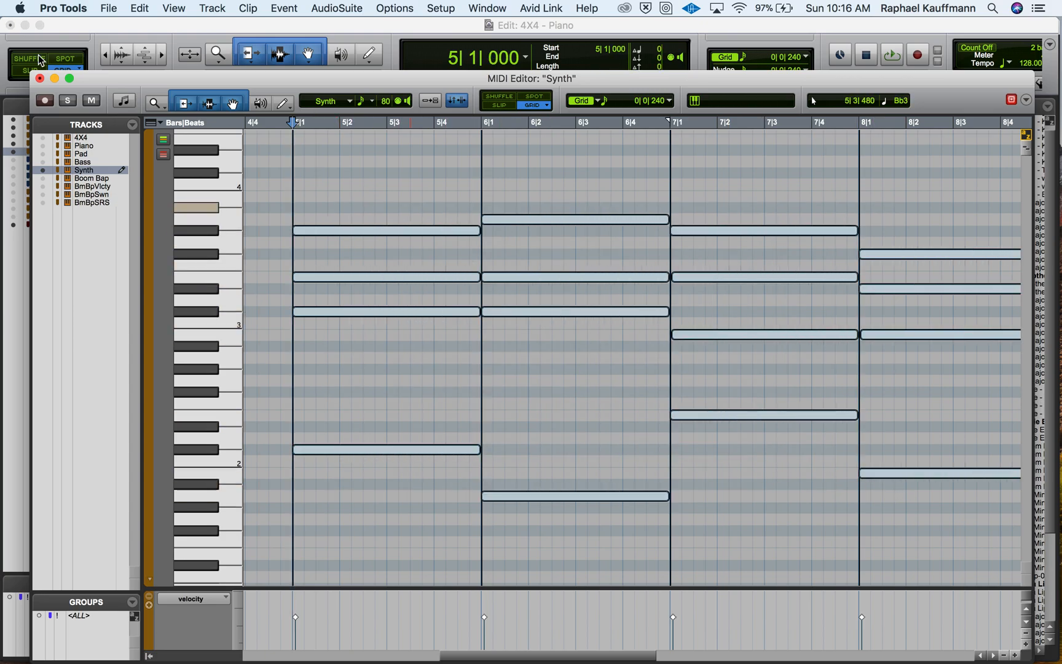
pyautogui.click(40, 78)
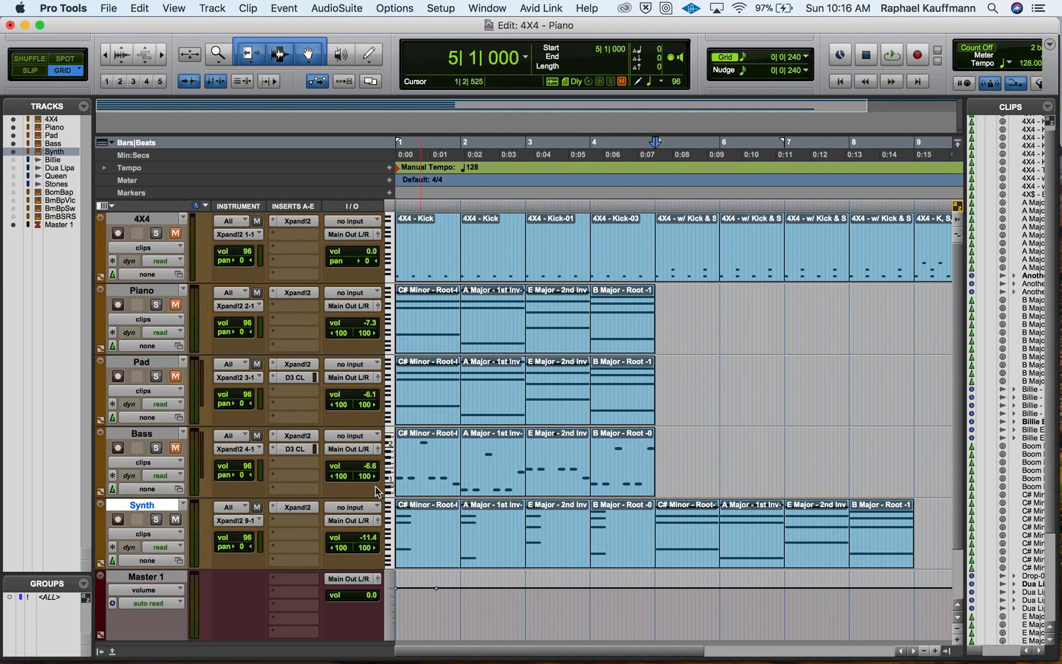
# Step: Show the arpeggiator settings of part A, Big Sweeper+, in the Synth track's Xpand!2
pyautogui.click(299, 508)
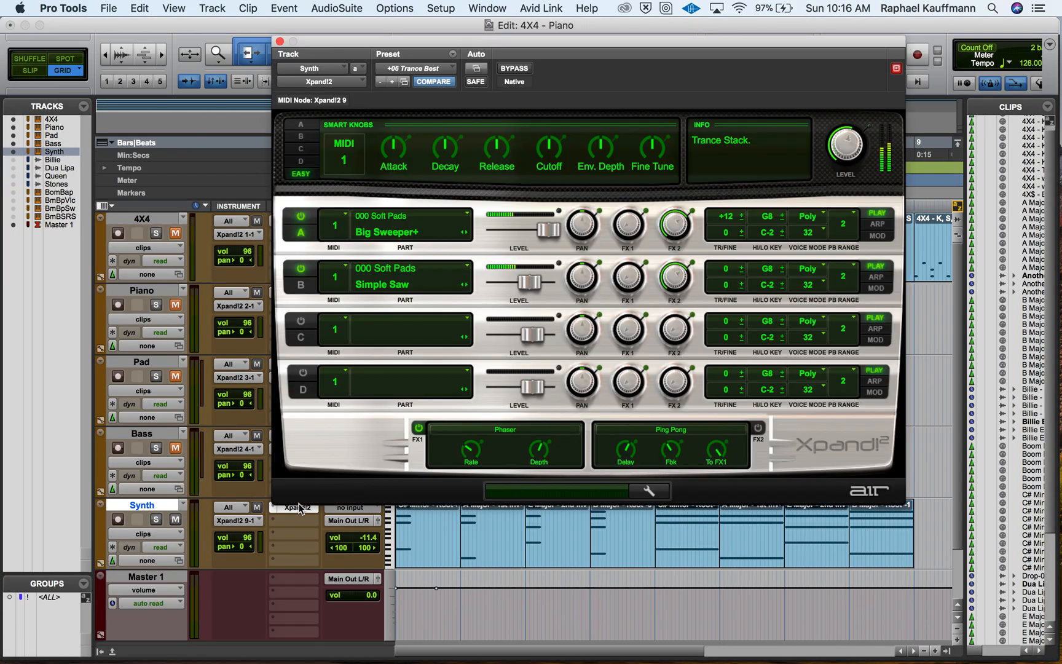
pyautogui.click(876, 224)
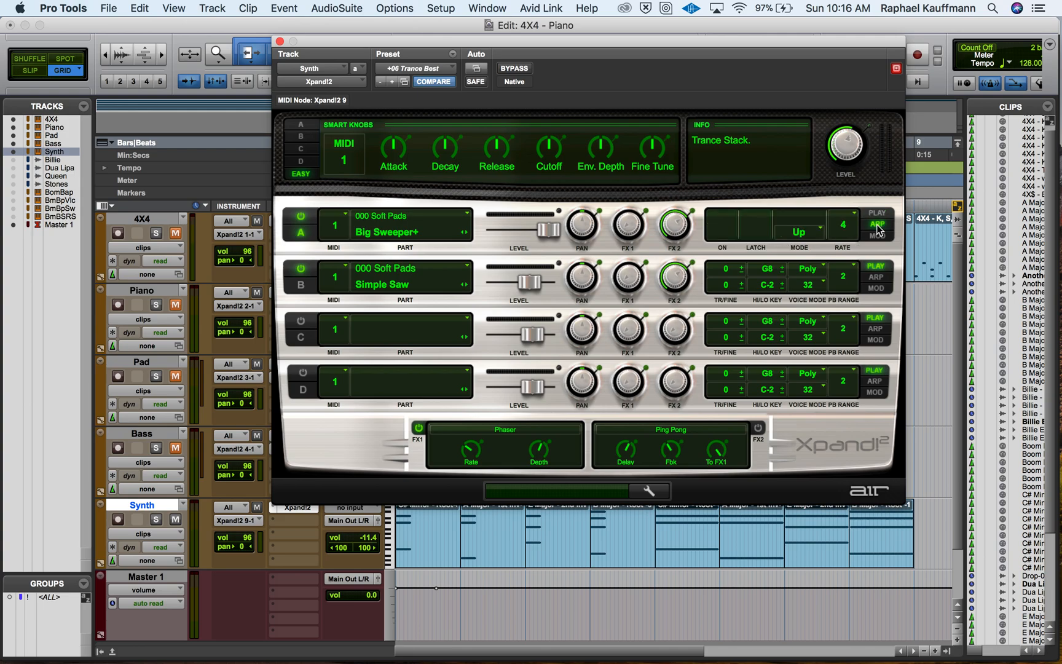
pyautogui.click(477, 69)
pyautogui.moveTo(453, 159); pyautogui.dragTo(428, 276)
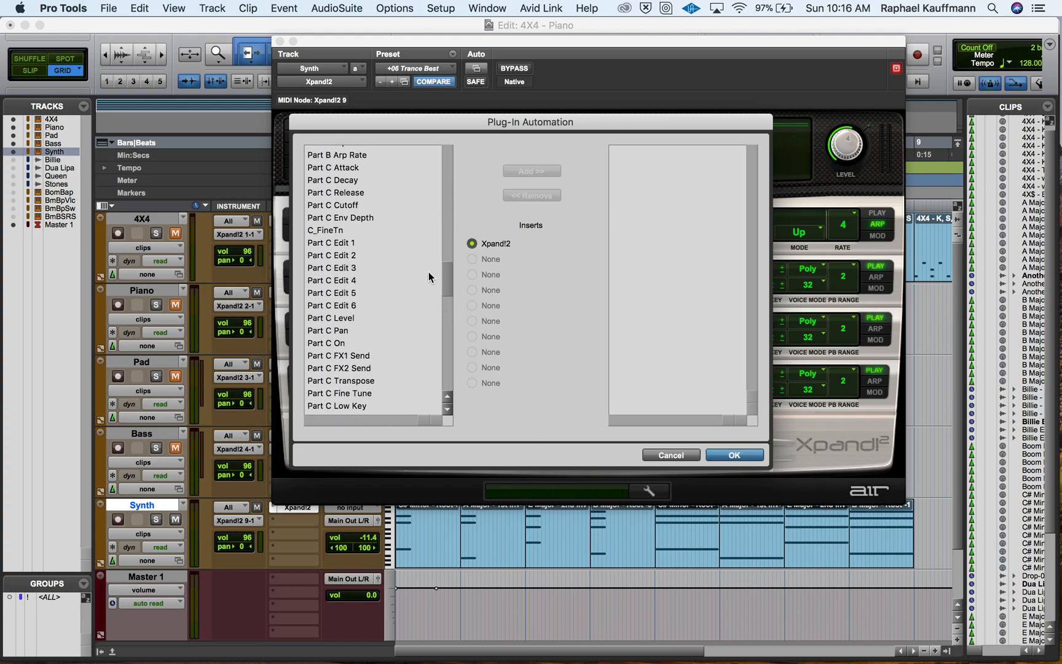
pyautogui.click(671, 455)
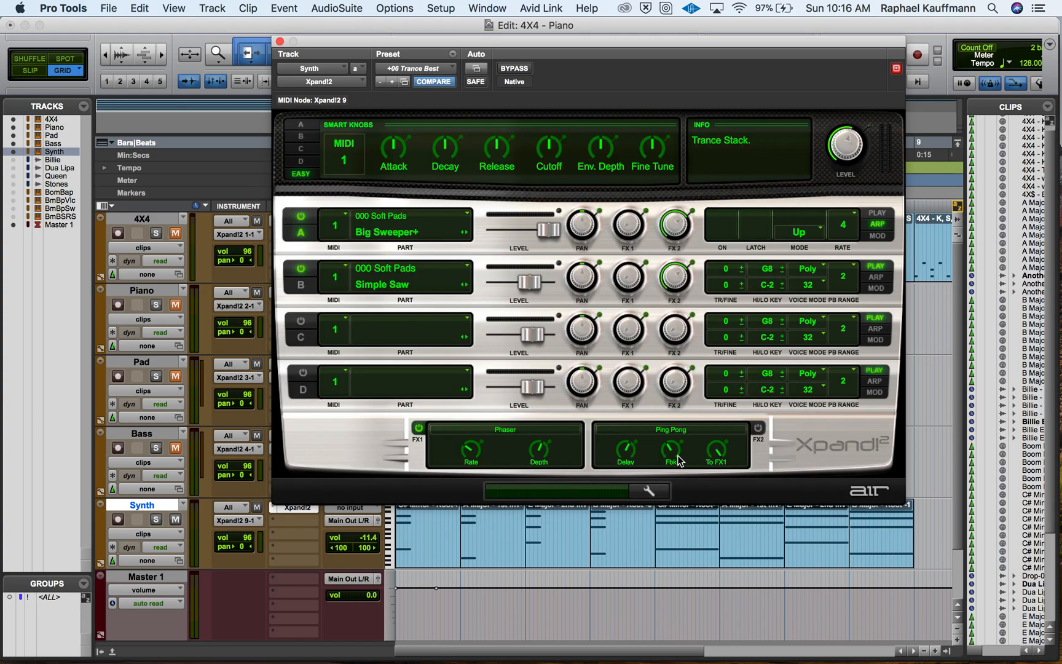
# Step: Close the plug-in window, select the four sustained Synth clips in bars 5 to 8 and audition them
pyautogui.click(280, 42)
pyautogui.click(687, 548)
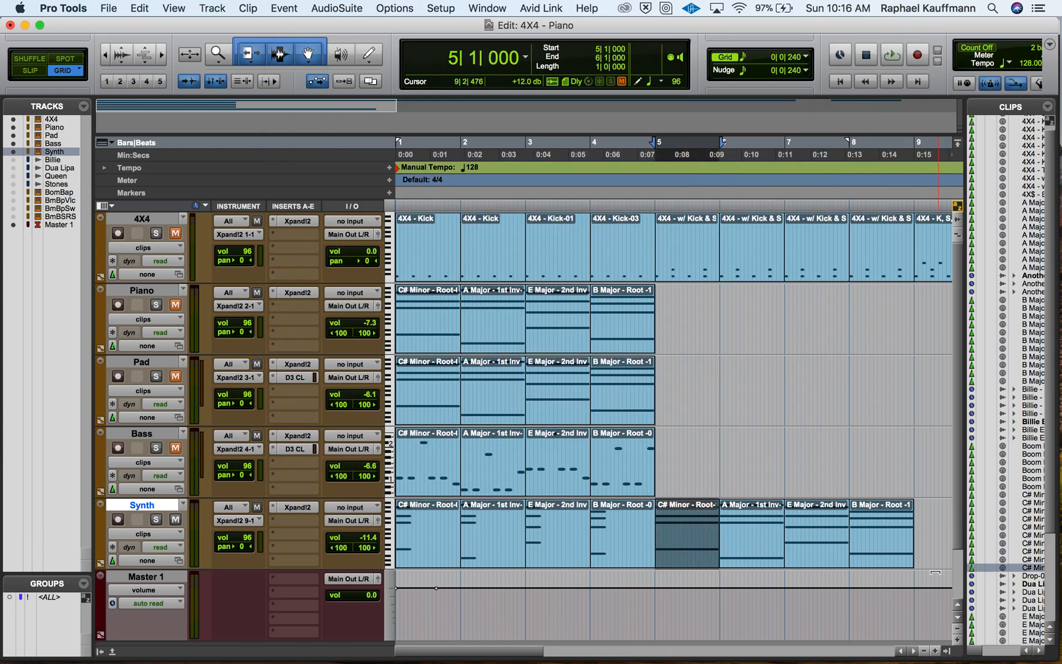
pyautogui.keyDown('shift'); pyautogui.click(876, 552); pyautogui.keyUp('shift')
pyautogui.press('space')
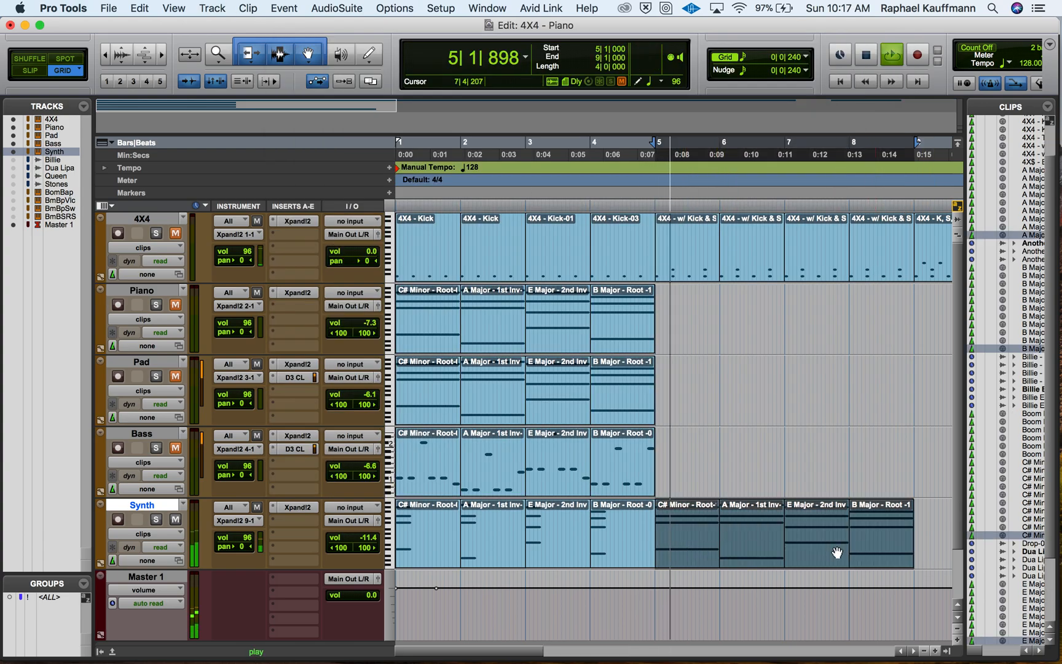
pyautogui.press('space')
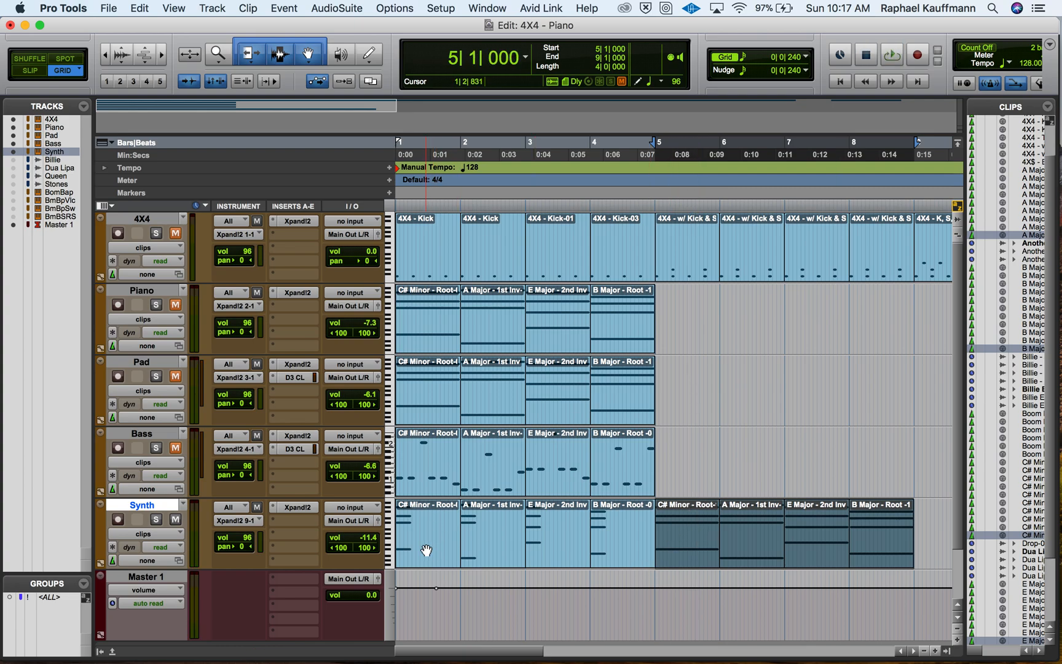
# Step: Unmute the 4X4, Piano, Pad and Bass tracks and play the arrangement from the beginning
pyautogui.press('Return')
pyautogui.click(175, 304)
pyautogui.click(176, 376)
pyautogui.click(175, 448)
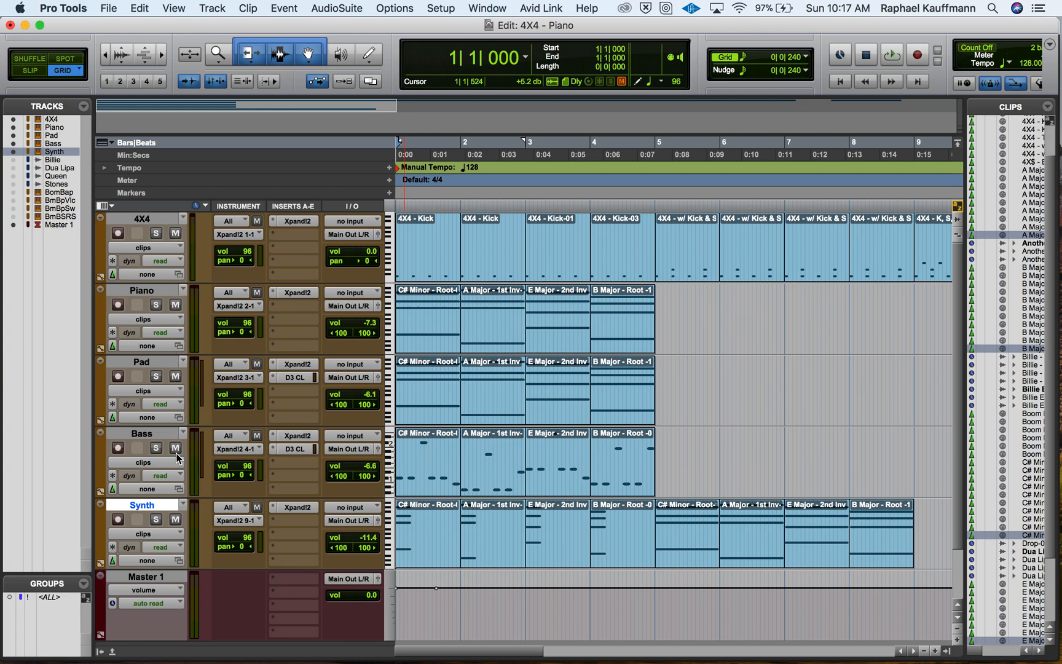
pyautogui.press('space')
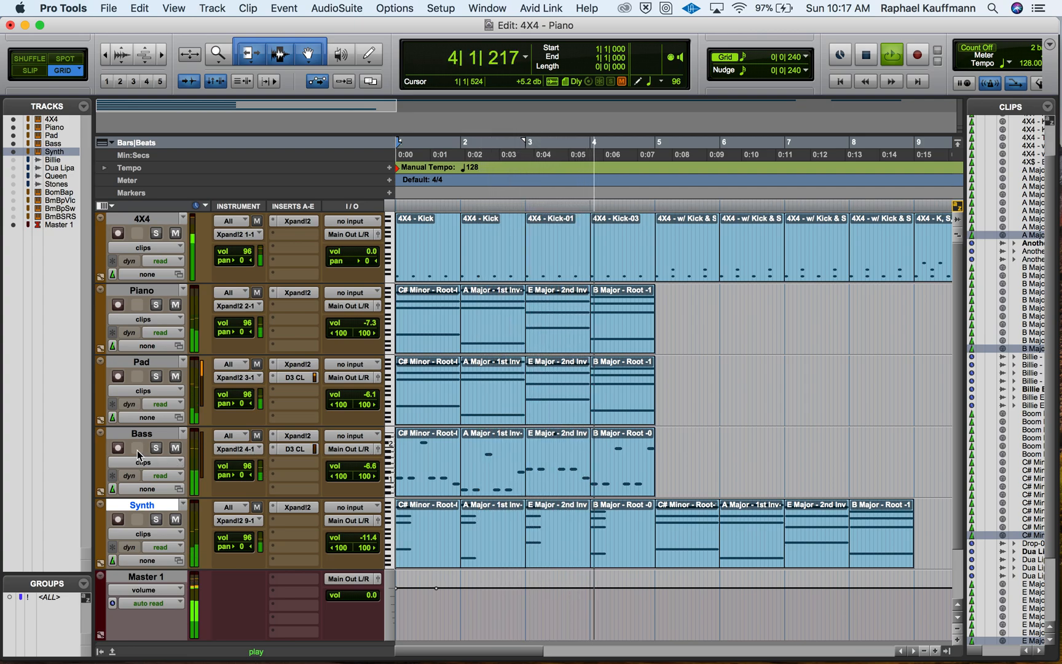
pyautogui.press('space')
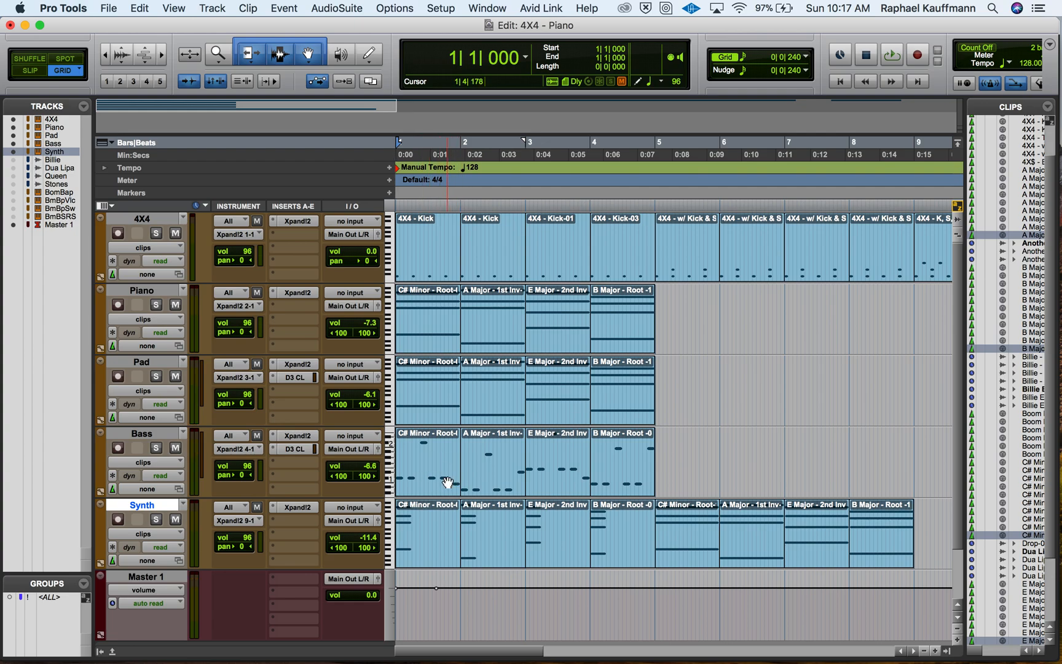
# Step: Select the four sustained Synth clips in bars 5 to 8 and listen to them with the other tracks unmuted
pyautogui.click(516, 547)
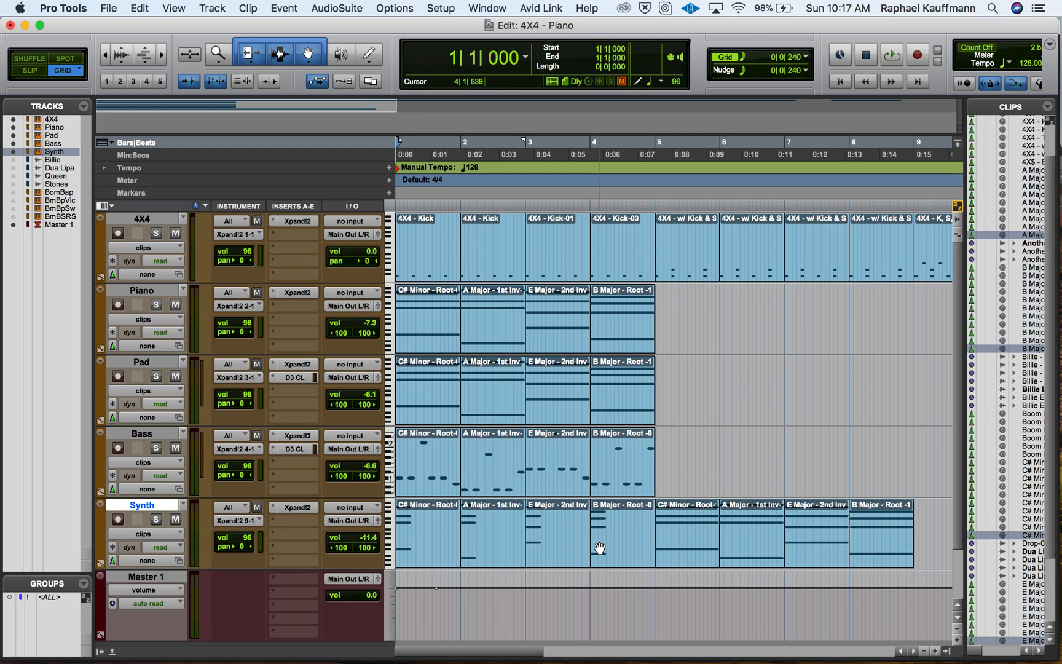
pyautogui.click(676, 549)
pyautogui.keyDown('shift'); pyautogui.click(868, 566); pyautogui.keyUp('shift')
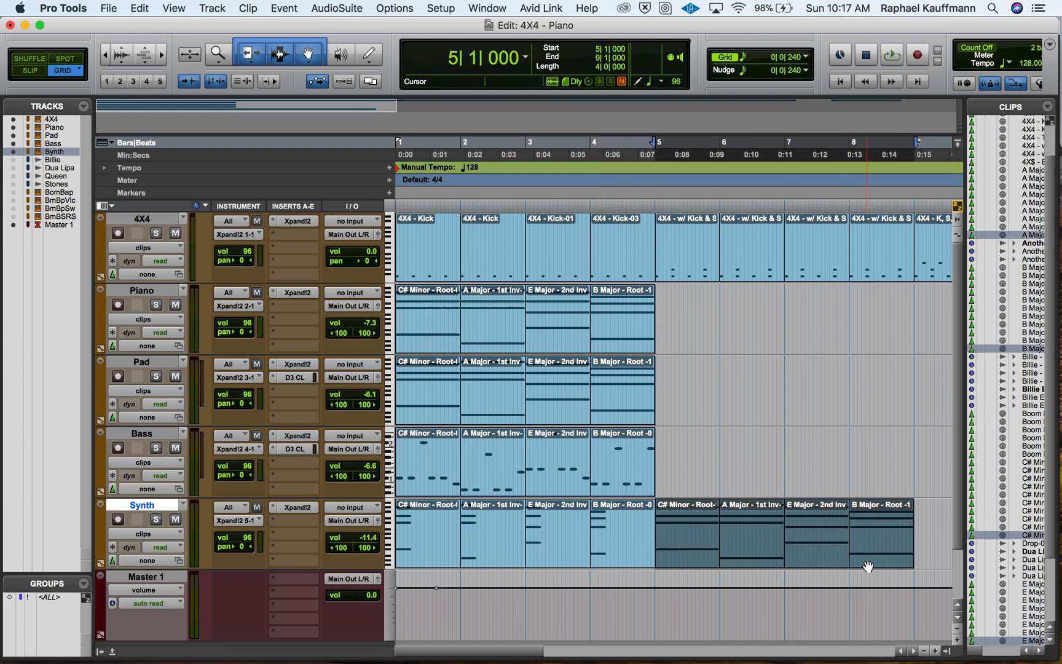
pyautogui.press('space')
pyautogui.press('space')
# Step: Set part A's arpeggiator in the Synth's Xpand!2 to mode U & D 2 and rate 16, switch it on and start playback
pyautogui.click(294, 508)
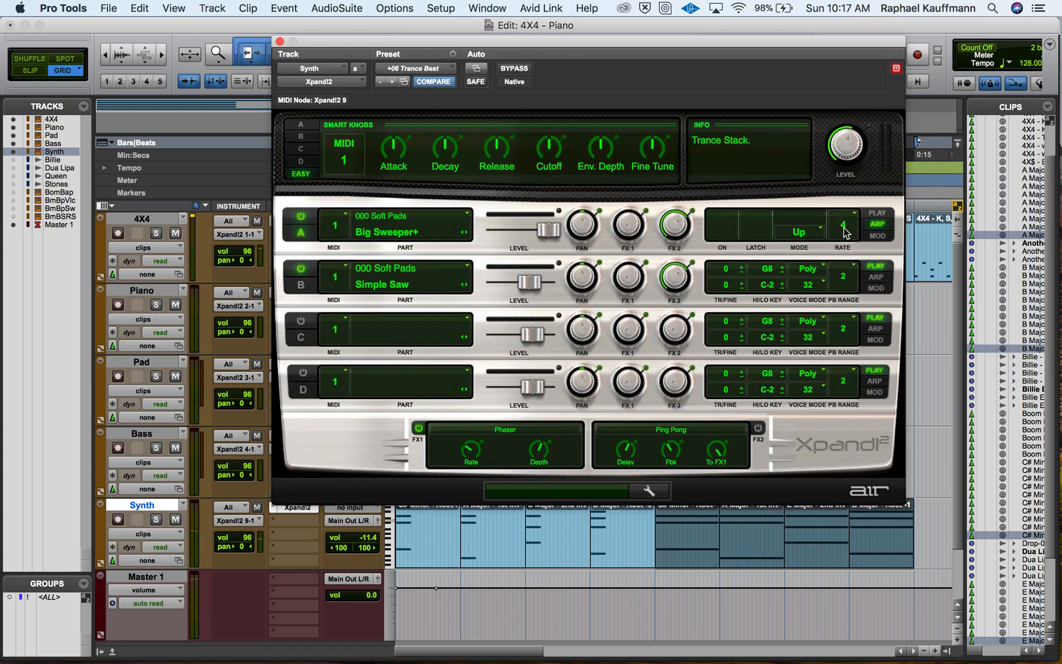
pyautogui.click(808, 234)
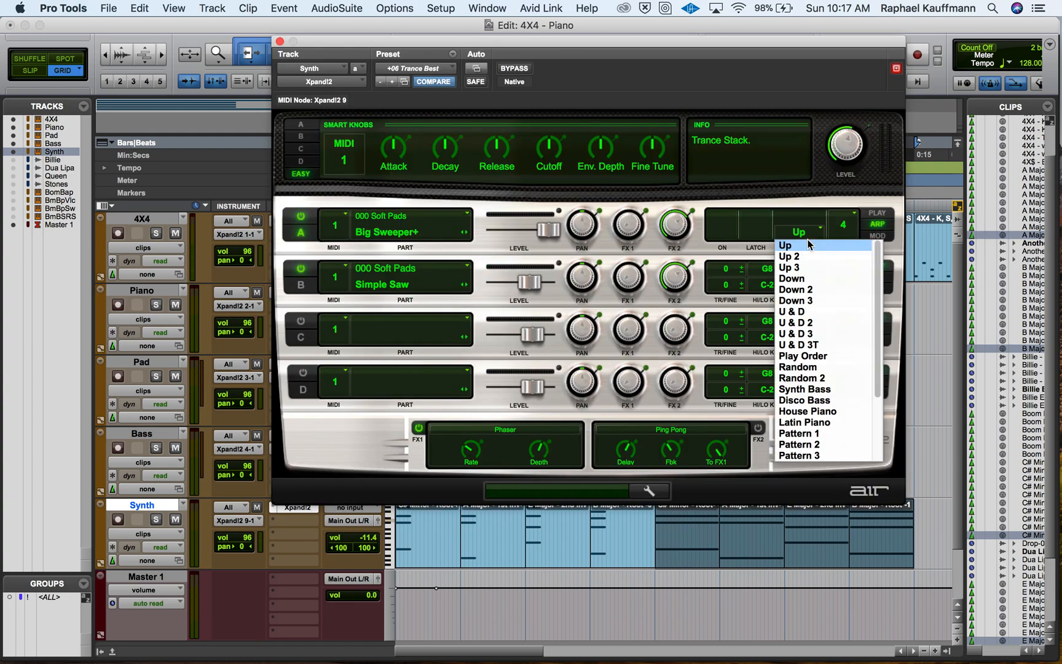
pyautogui.click(802, 322)
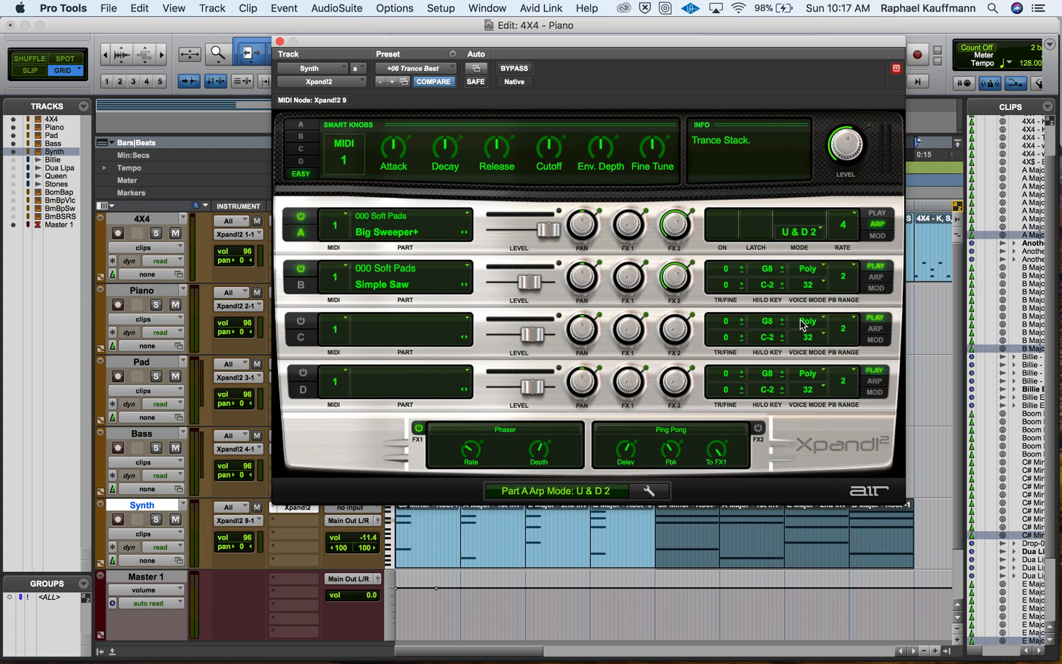
pyautogui.click(841, 217)
pyautogui.click(853, 288)
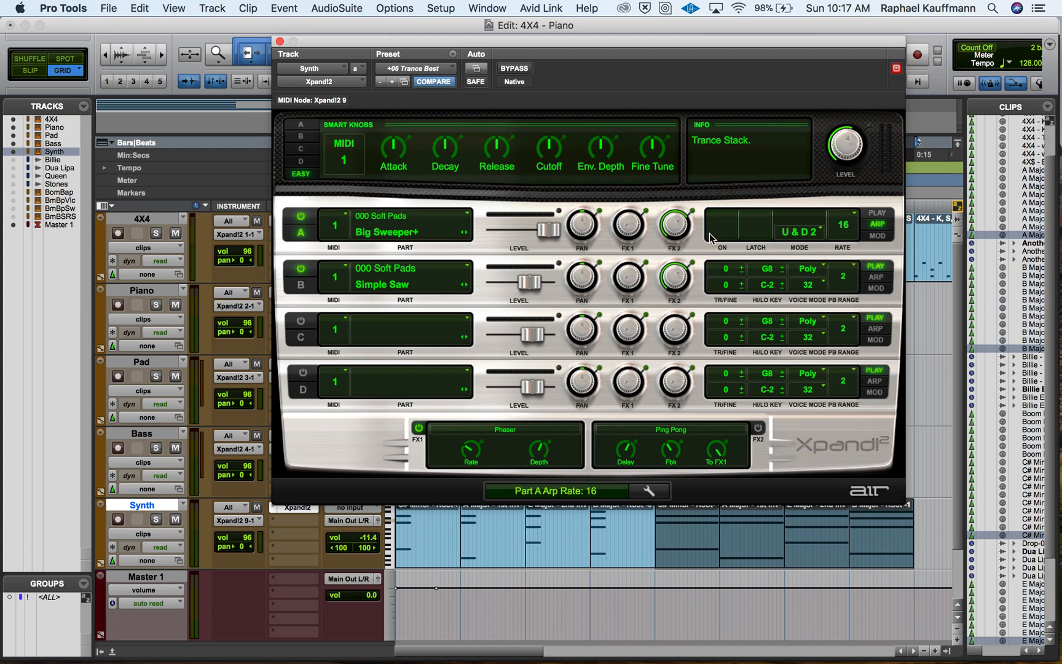
pyautogui.click(719, 227)
pyautogui.press('space')
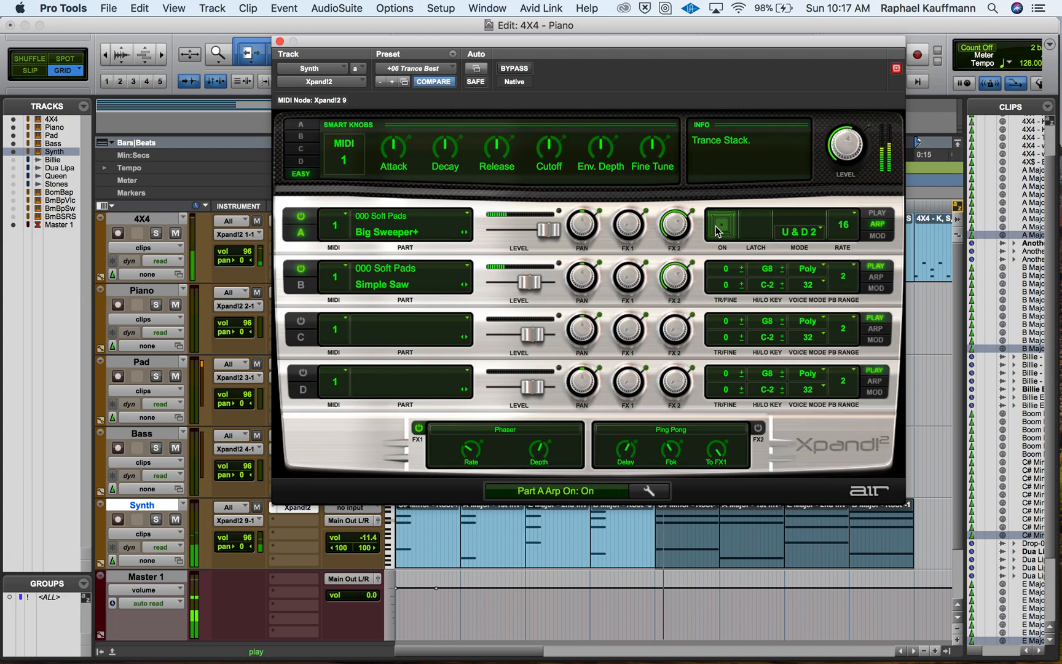
# Step: Switch on the arpeggiator for part B, Simple Saw, in the Synth's Xpand!2
pyautogui.click(846, 289)
pyautogui.click(846, 289)
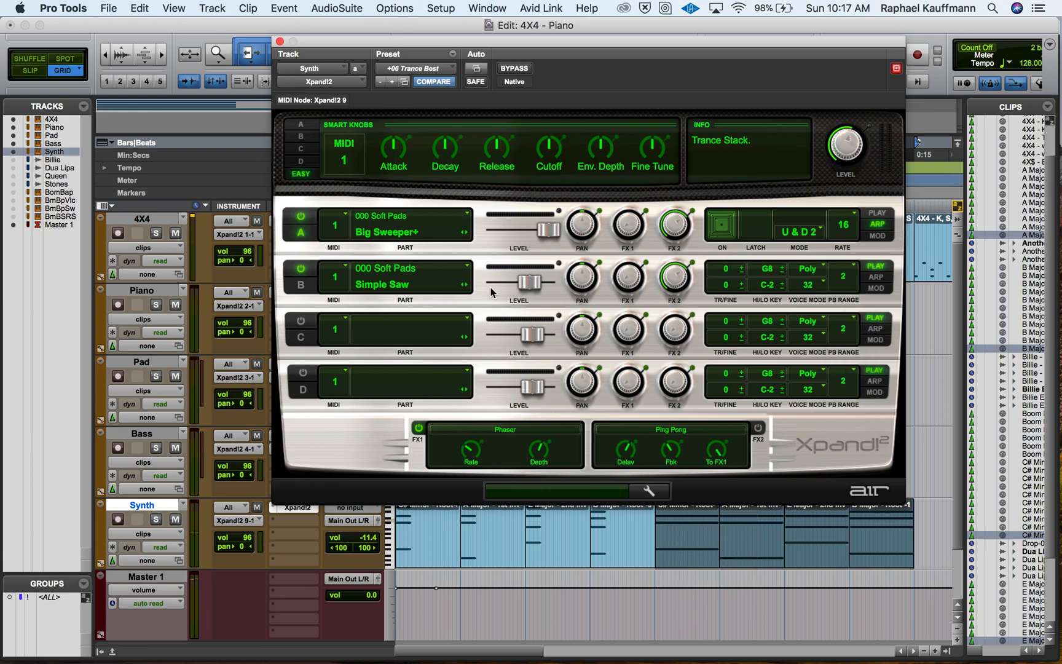
pyautogui.press('space')
pyautogui.click(876, 277)
pyautogui.click(724, 287)
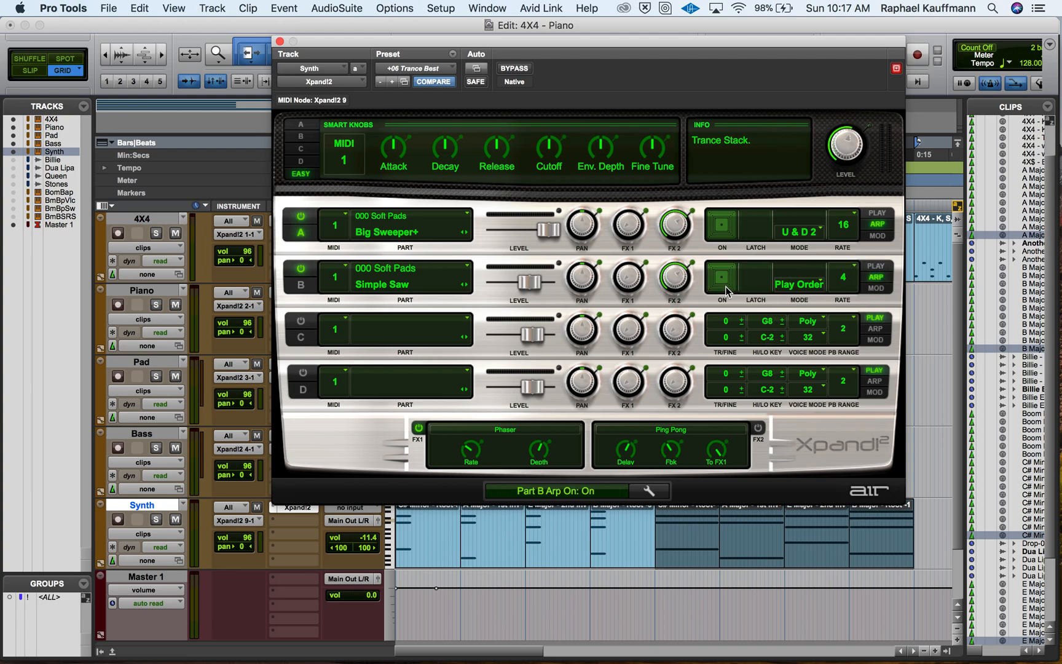
# Step: Set part B's arpeggiator in the Synth's Xpand!2 to mode U & D 2 and rate 16, and start playback
pyautogui.click(800, 284)
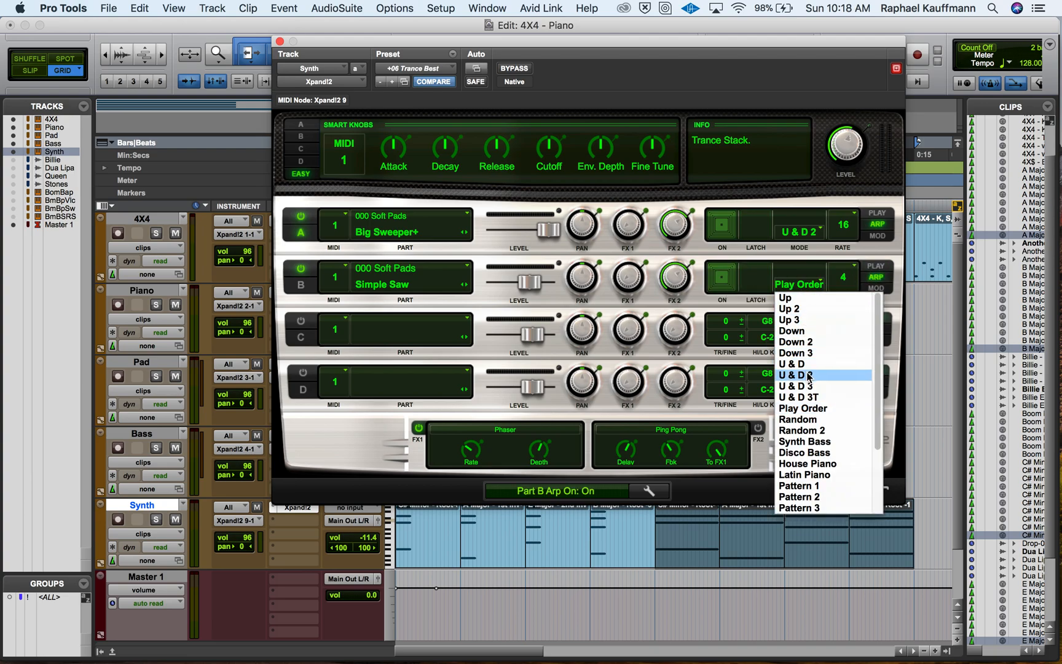
pyautogui.click(810, 377)
pyautogui.click(848, 277)
pyautogui.click(847, 348)
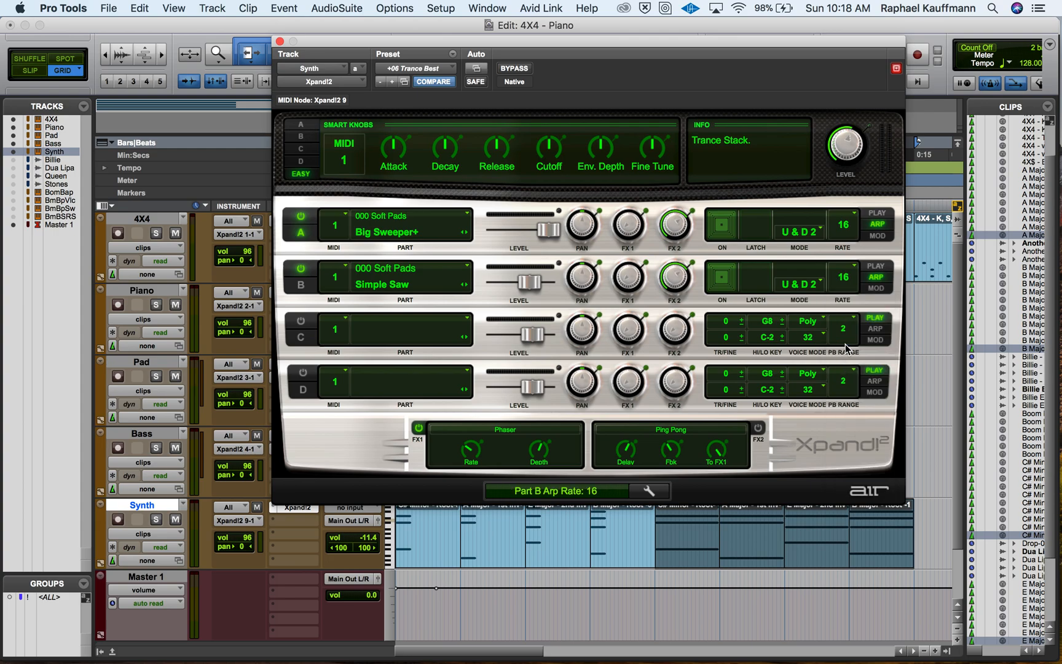
pyautogui.press('space')
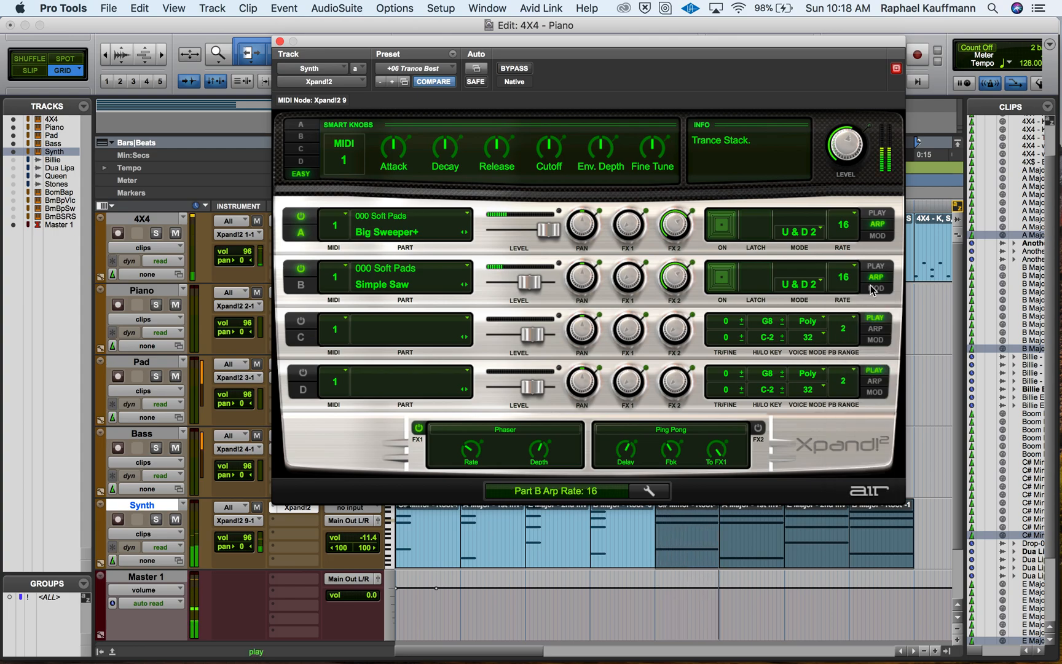
# Step: Switch off part B's arpeggiator in the Synth's Xpand!2 and replay the arrangement briefly from the beginning
pyautogui.click(725, 280)
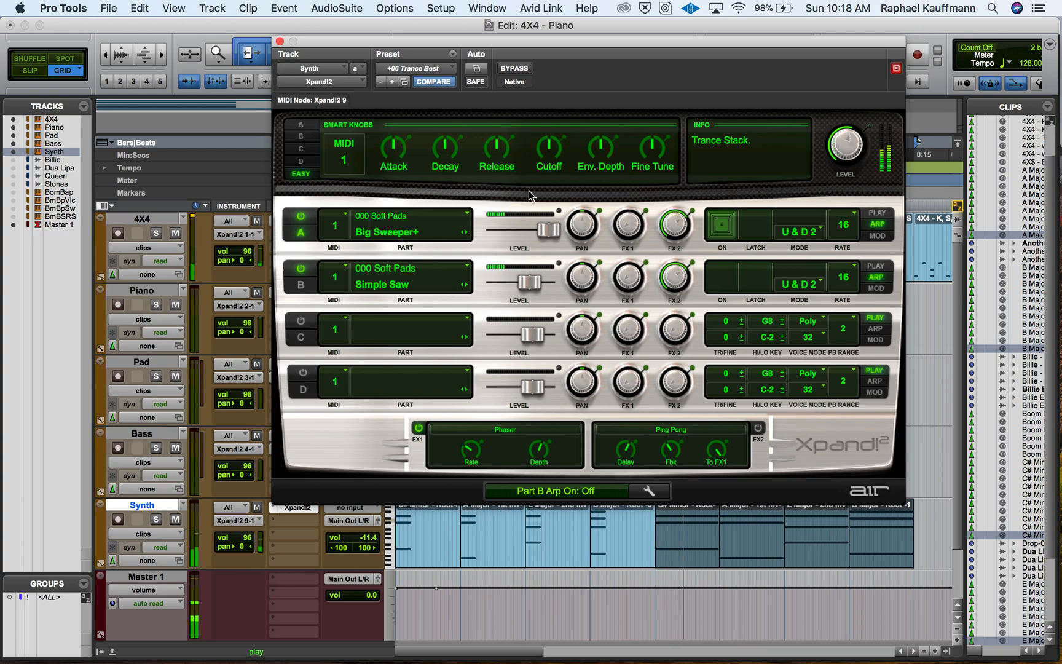
pyautogui.click(279, 42)
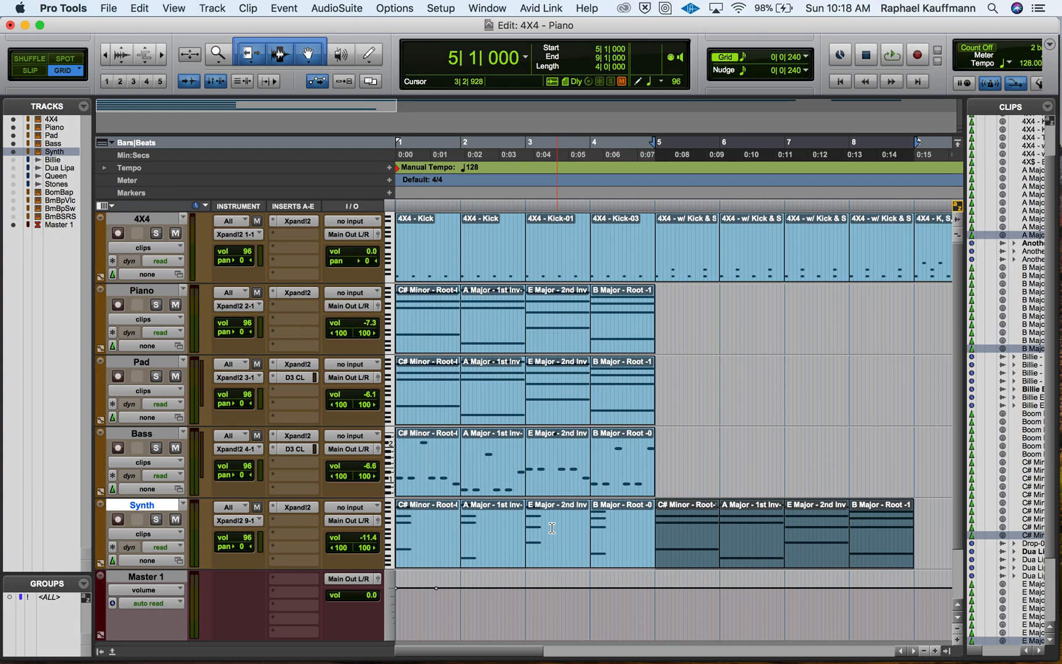
pyautogui.press('Return')
pyautogui.press('space')
pyautogui.press('space')
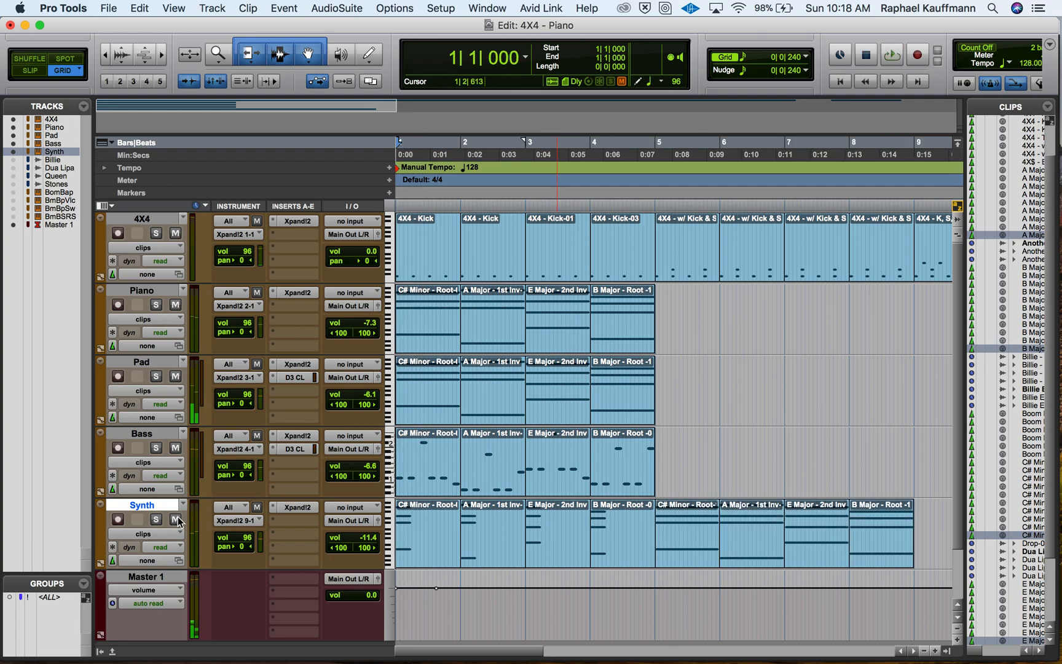
# Step: Solo the Synth track, listen to it briefly from the beginning, and unsolo it
pyautogui.click(156, 519)
pyautogui.press('space')
pyautogui.press('space')
pyautogui.click(156, 520)
# Step: Enable plug-in automation of the Part A Arp On parameter in the Synth's Xpand!2
pyautogui.click(291, 507)
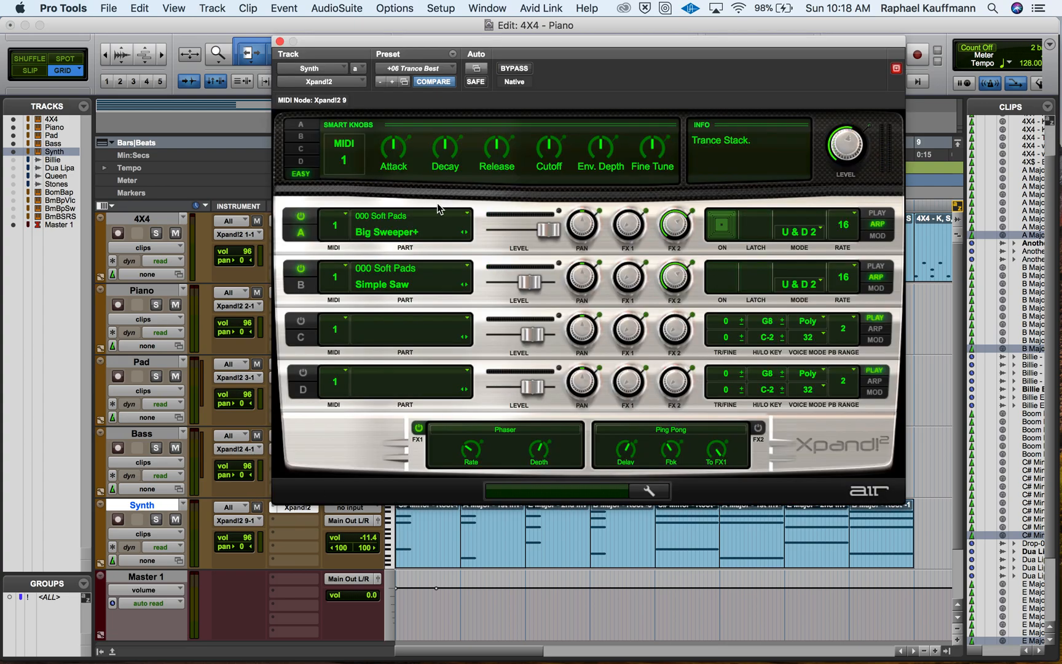
pyautogui.click(478, 70)
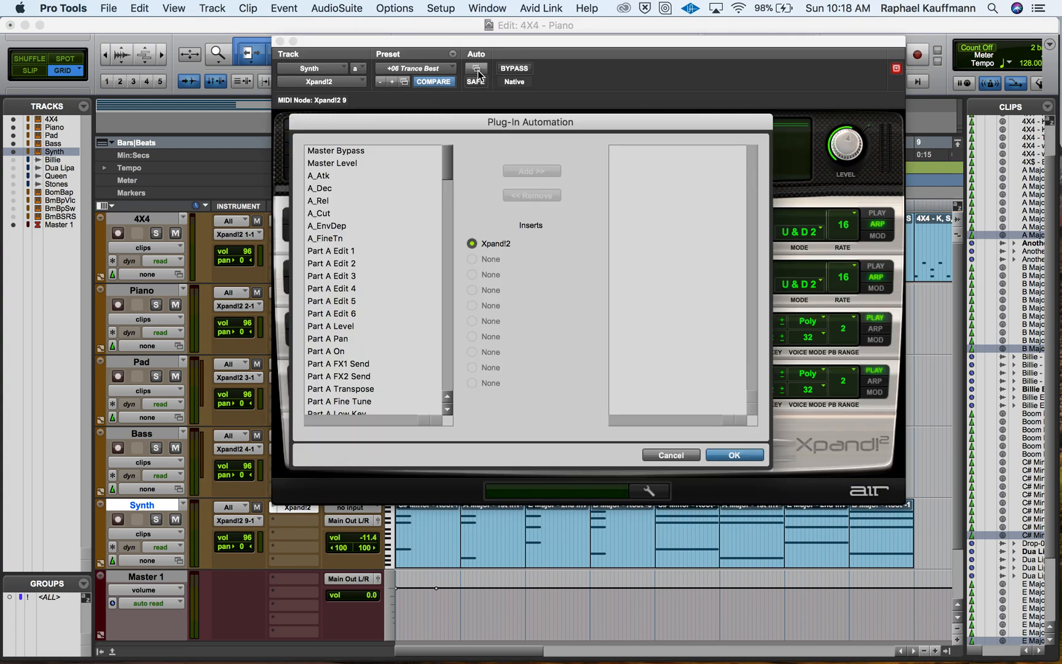
pyautogui.moveTo(455, 116); pyautogui.dragTo(508, 338)
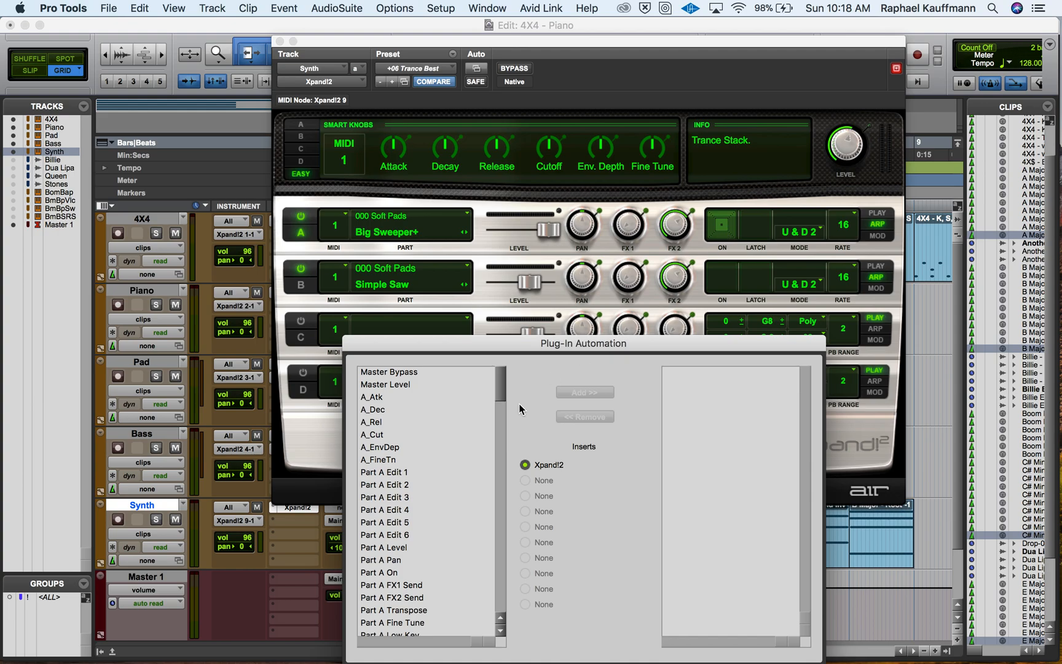
pyautogui.moveTo(512, 343); pyautogui.dragTo(499, 262)
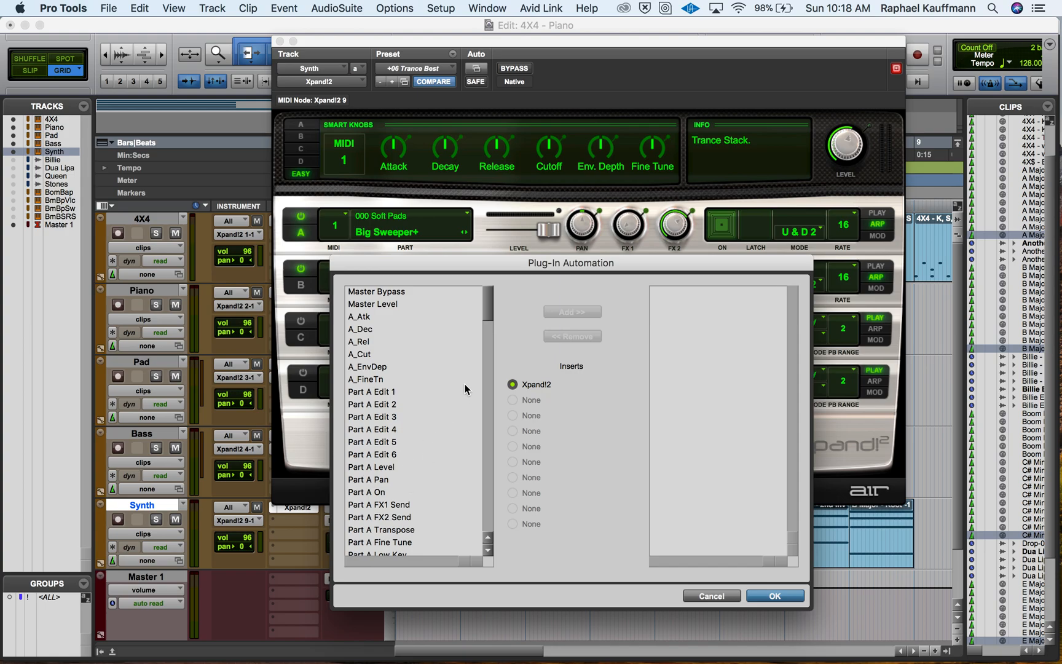
pyautogui.moveTo(491, 310); pyautogui.dragTo(488, 344)
pyautogui.click(401, 443)
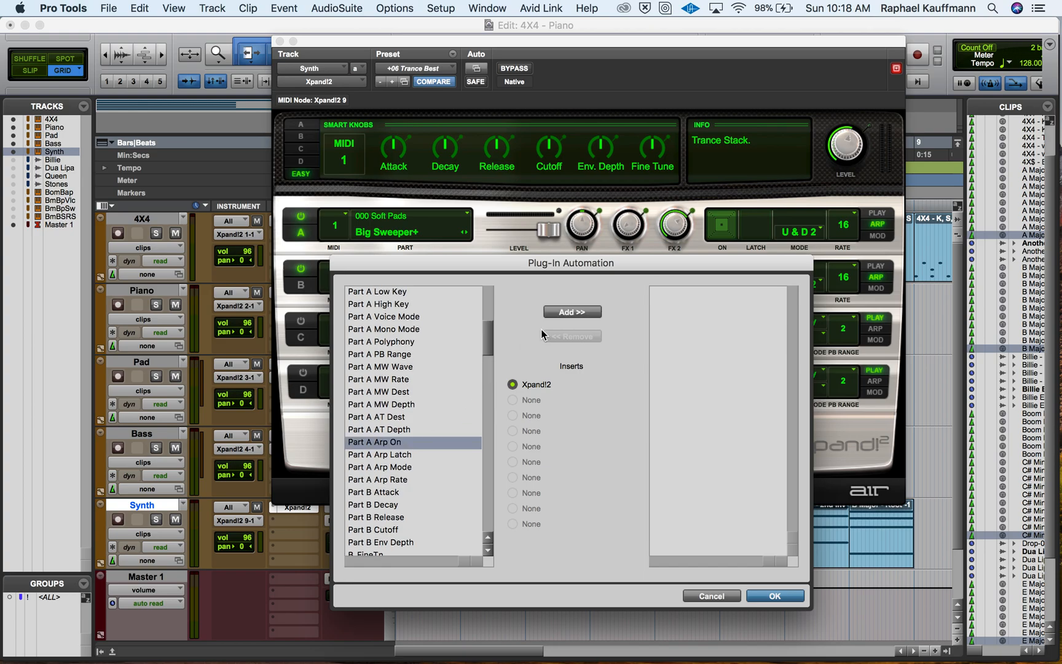
pyautogui.click(557, 313)
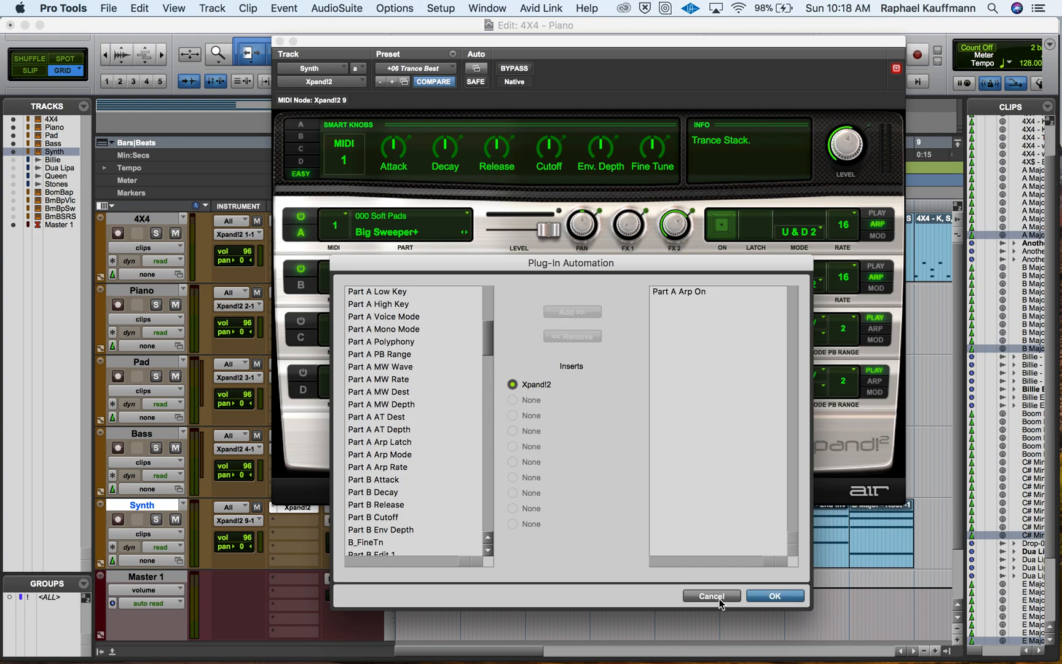
pyautogui.click(775, 596)
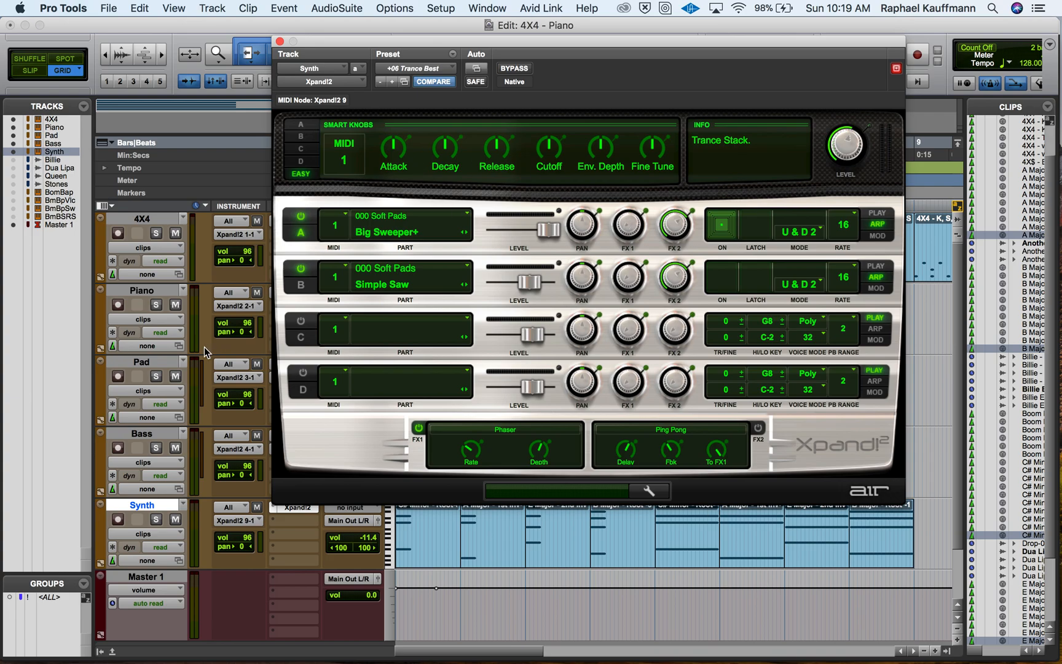
# Step: Close the plug-in and show an automation lane for Xpand!2's Part A Arp On beneath the Synth track
pyautogui.click(280, 41)
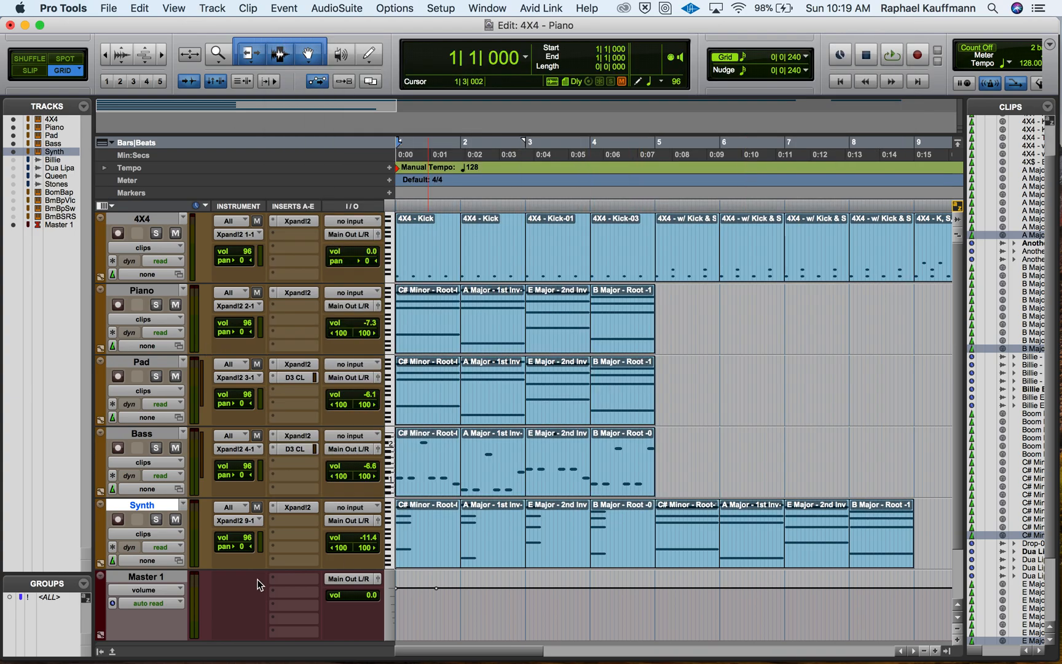
pyautogui.click(100, 564)
pyautogui.scroll(-2, 100, 566)
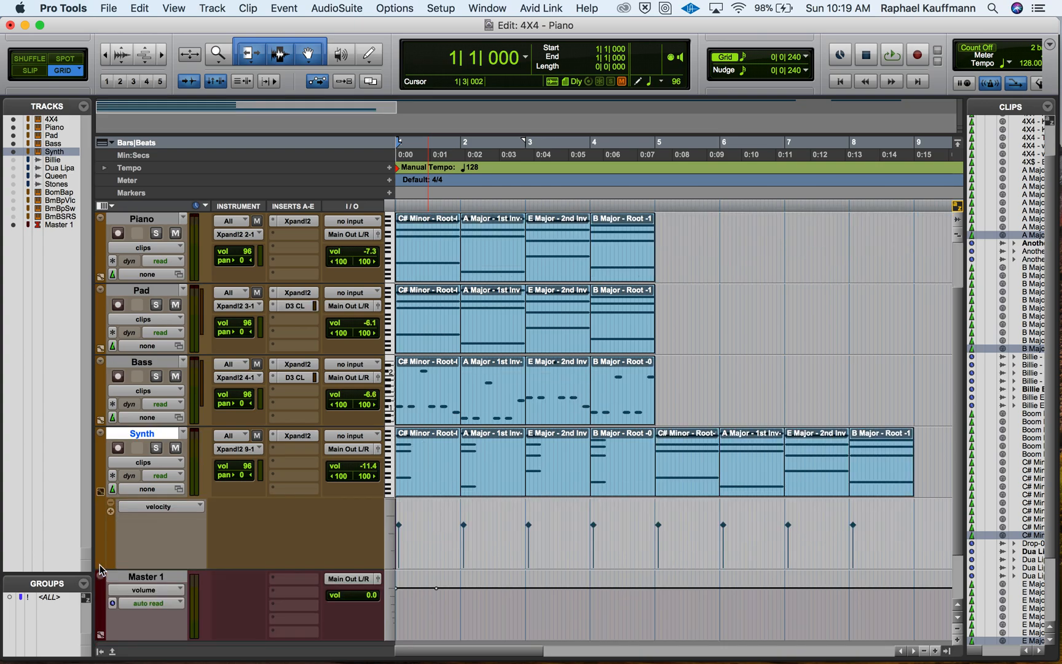
pyautogui.scroll(-2, 100, 568)
pyautogui.click(158, 439)
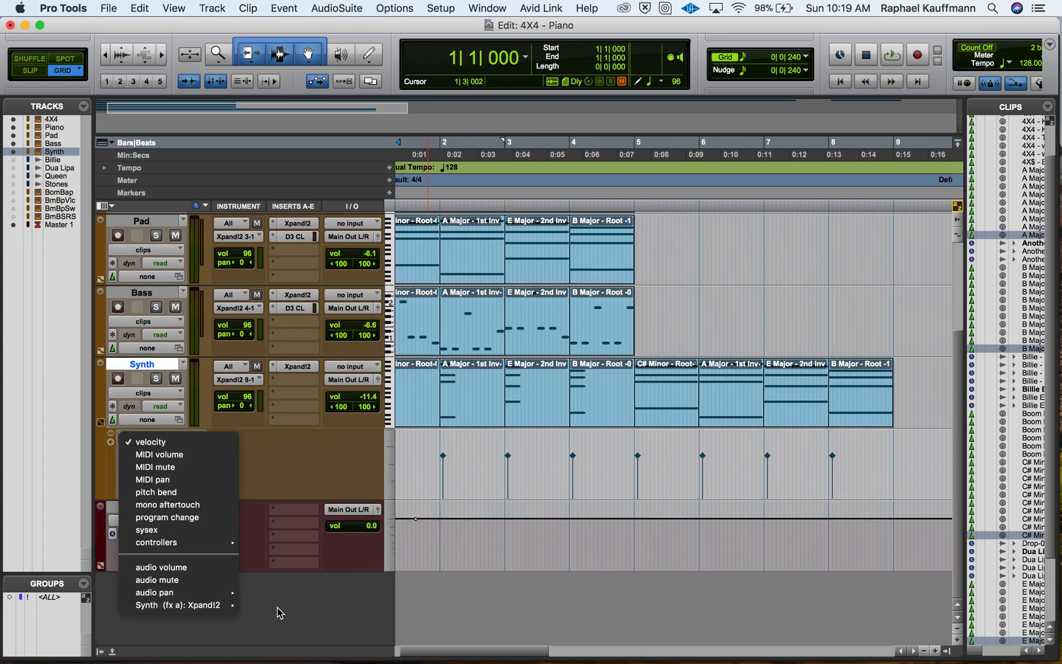
pyautogui.moveTo(228, 610)
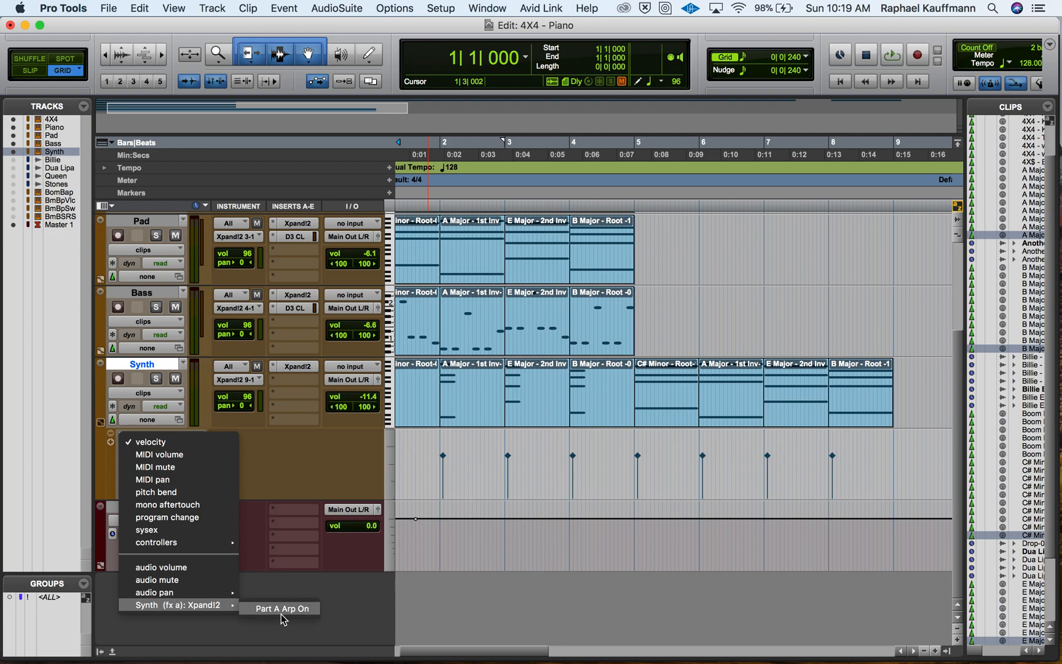
pyautogui.click(287, 616)
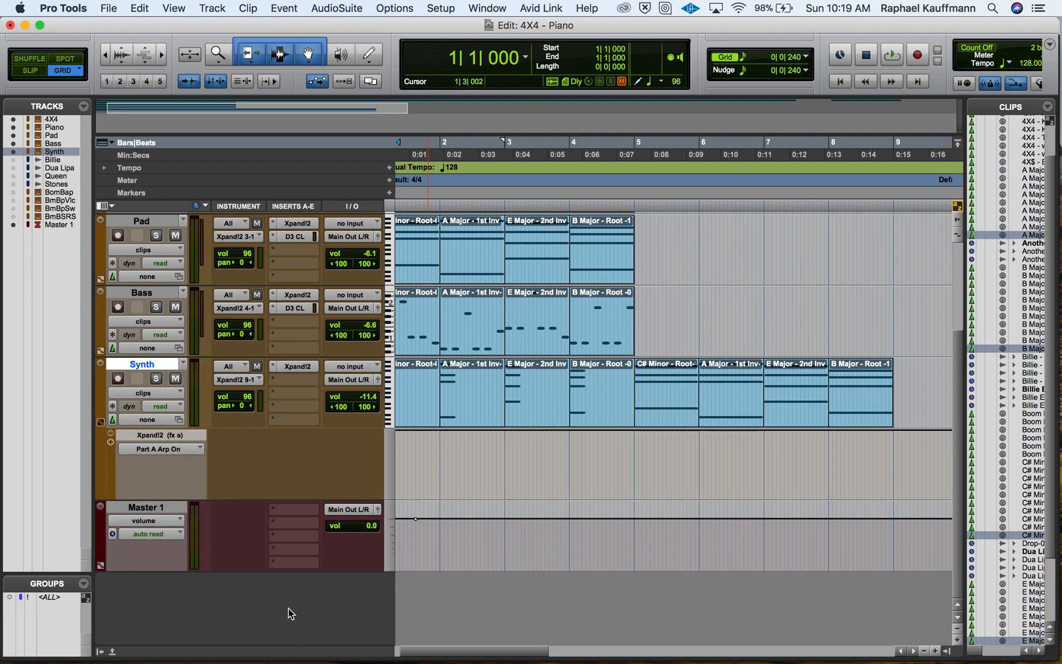
pyautogui.hscroll(-2, 505, 450)
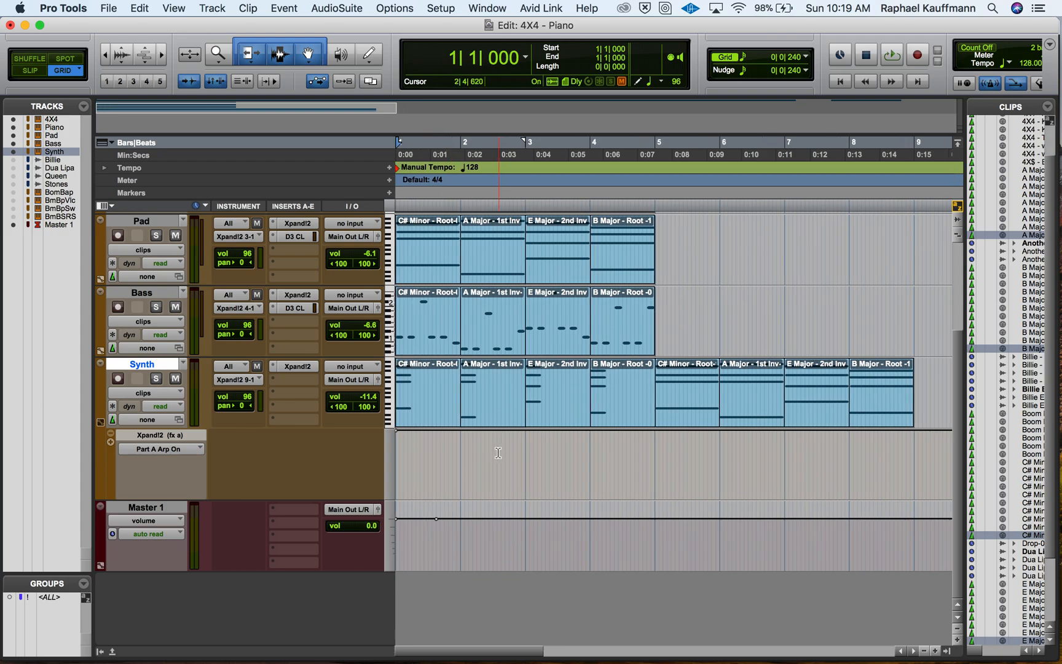
# Step: Automate Part A Arp On to be off from bar 1 and switch on at bar 5, where the sustained Synth clips begin
pyautogui.click(395, 431)
pyautogui.moveTo(396, 431); pyautogui.dragTo(394, 504)
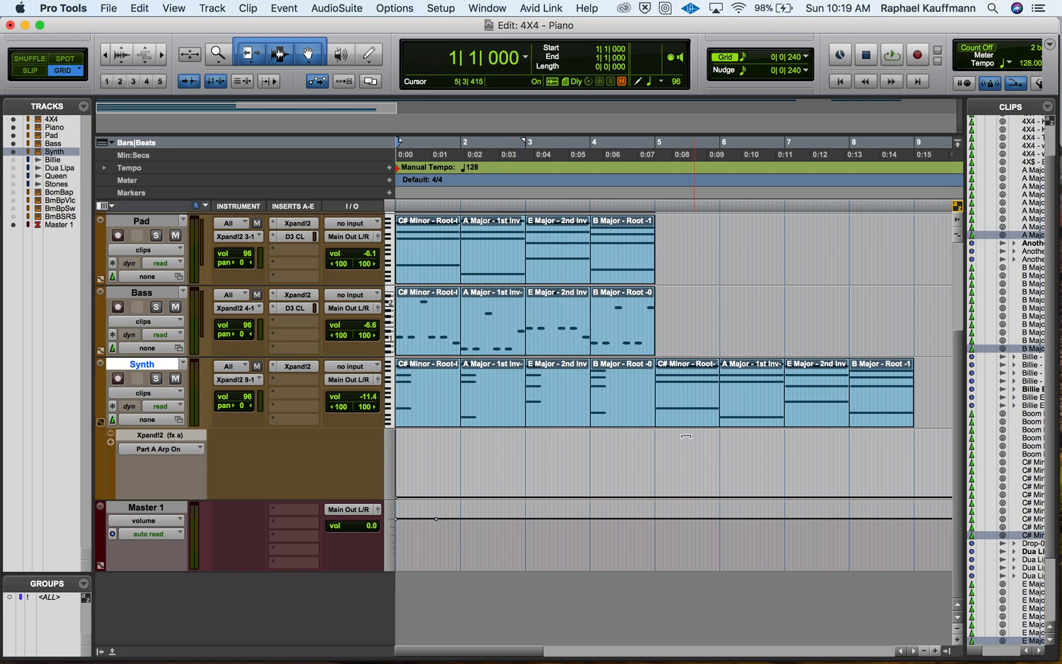
pyautogui.click(661, 497)
pyautogui.moveTo(662, 497); pyautogui.dragTo(643, 432)
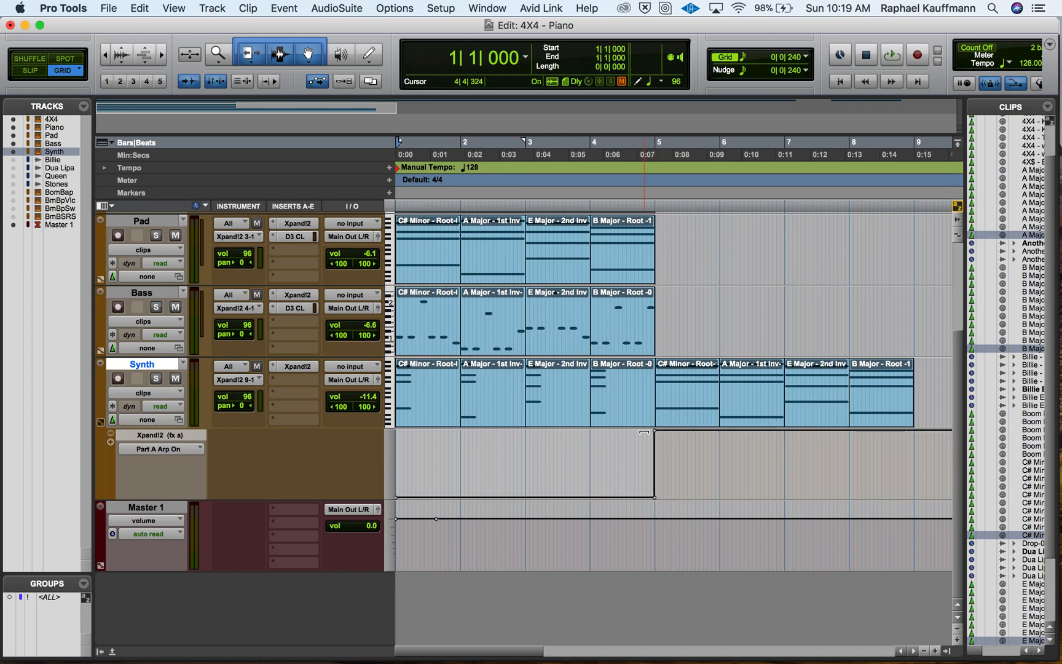
# Step: Place the playback position at 4|4|480 and check up close and by ear how the arpeggiator switches on at bar 5
pyautogui.click(649, 455)
pyautogui.scroll(3, 650, 455)
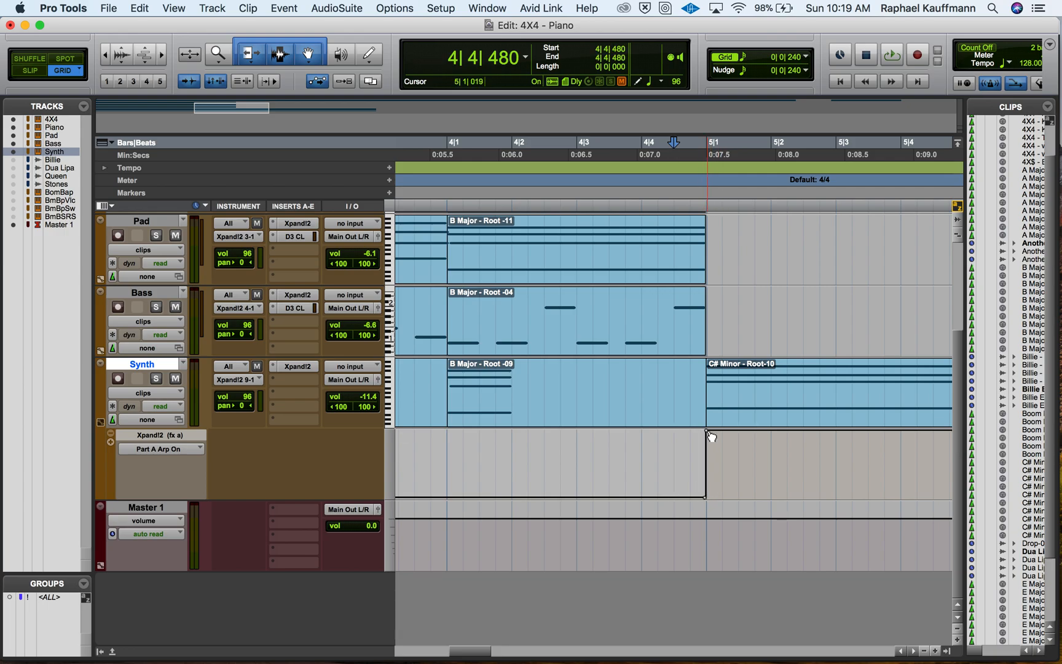
pyautogui.press('space')
pyautogui.press('space')
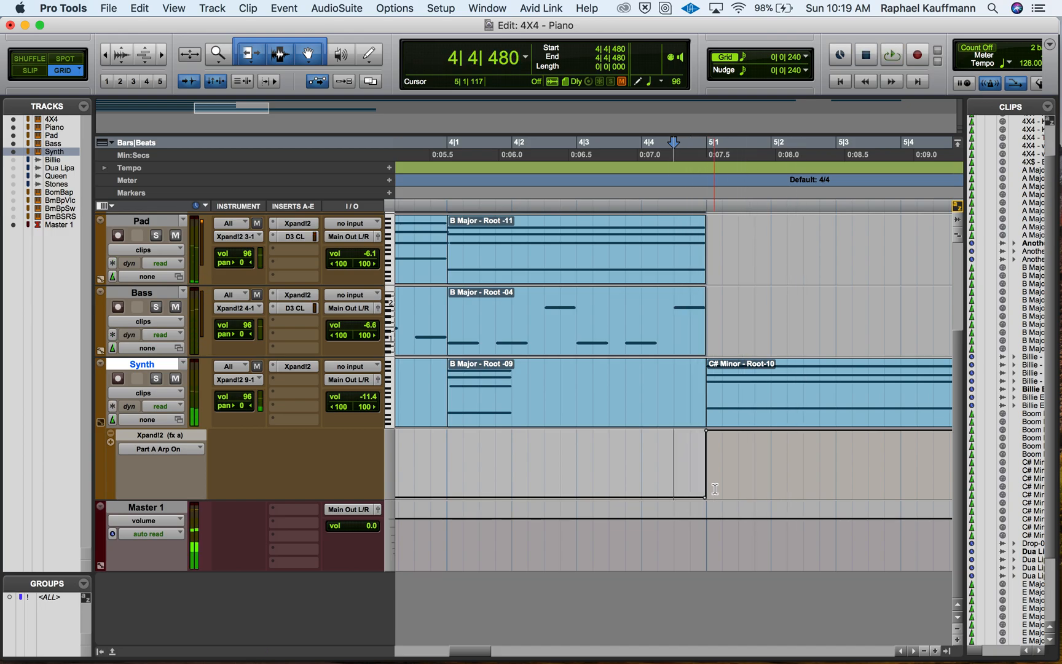
# Step: Play the full arrangement from the beginning with the Synth's automation lane hidden, listening to the arpeggiator switch at bar 5
pyautogui.press('super+bracketleft')
pyautogui.press('super+bracketleft')
pyautogui.press('Return')
pyautogui.press('space')
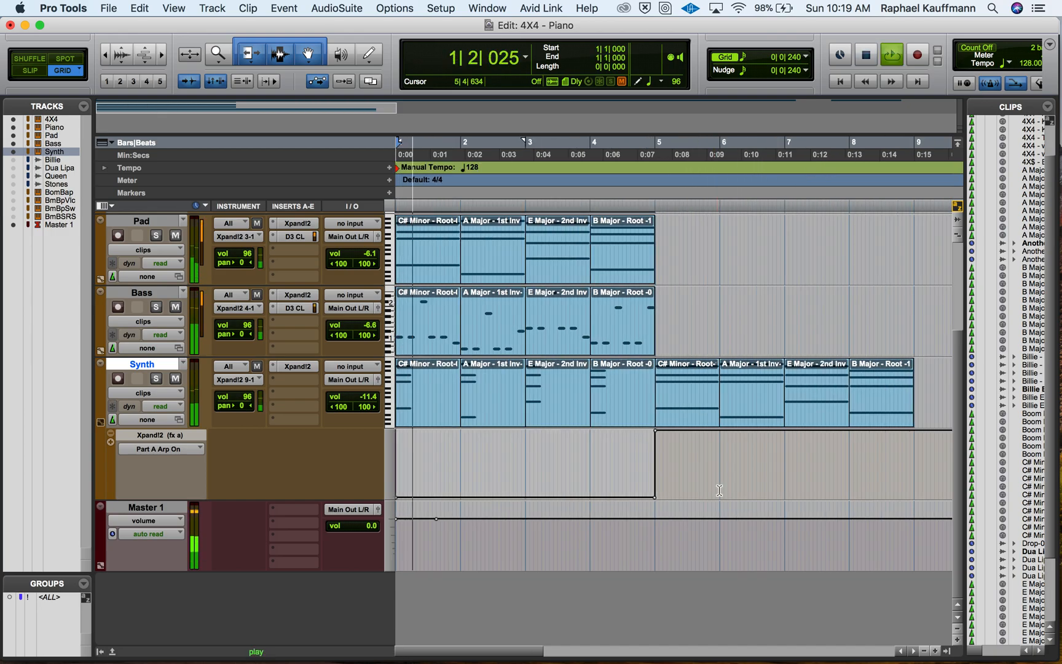
pyautogui.click(99, 422)
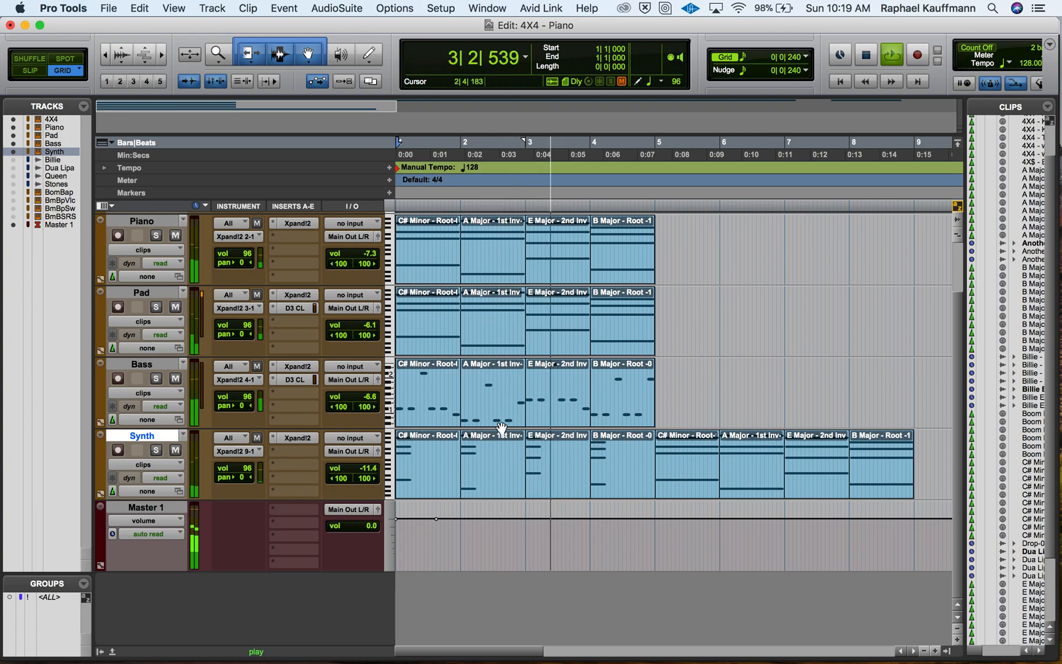
pyautogui.scroll(3, 572, 420)
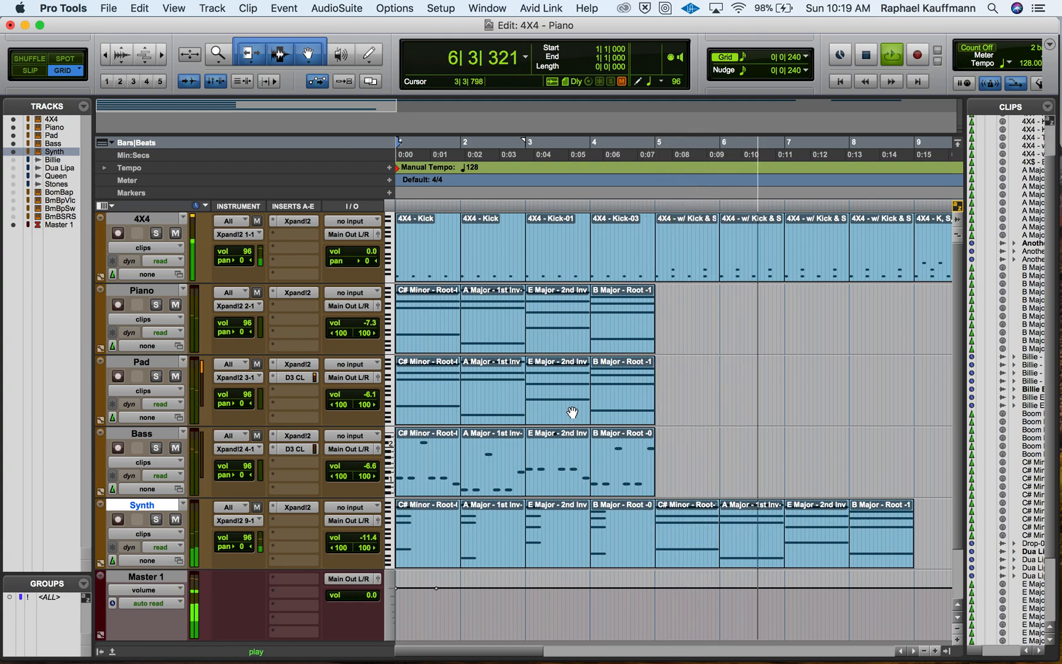
pyautogui.press('space')
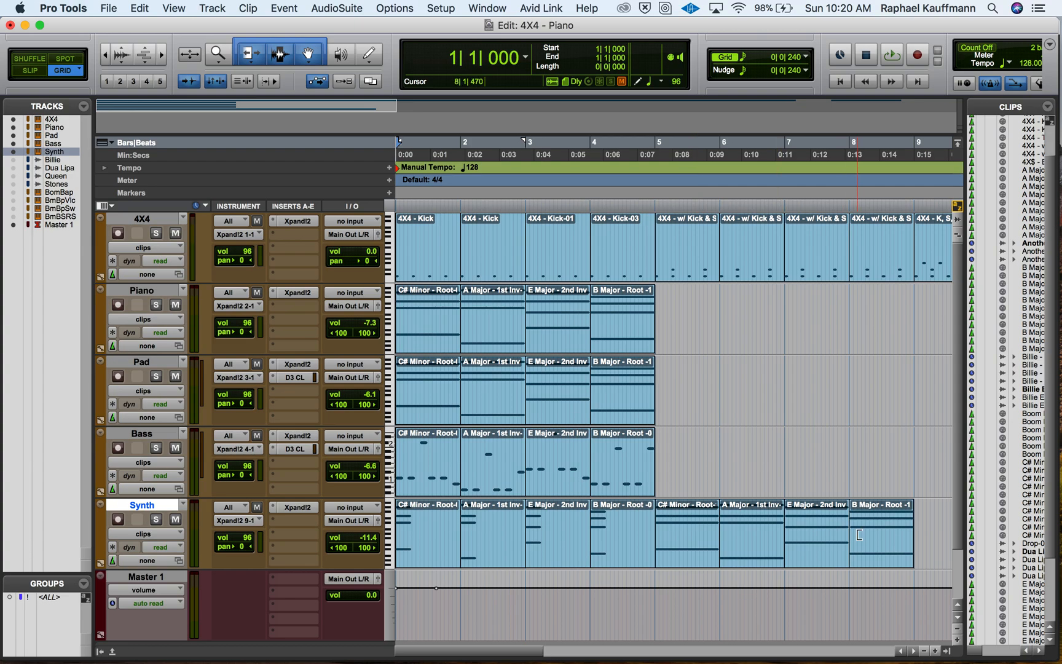
# Step: Delete the Part A Arp On automation from 2|4|480 into bar 5 on the Synth track and hide its lane
pyautogui.click(100, 566)
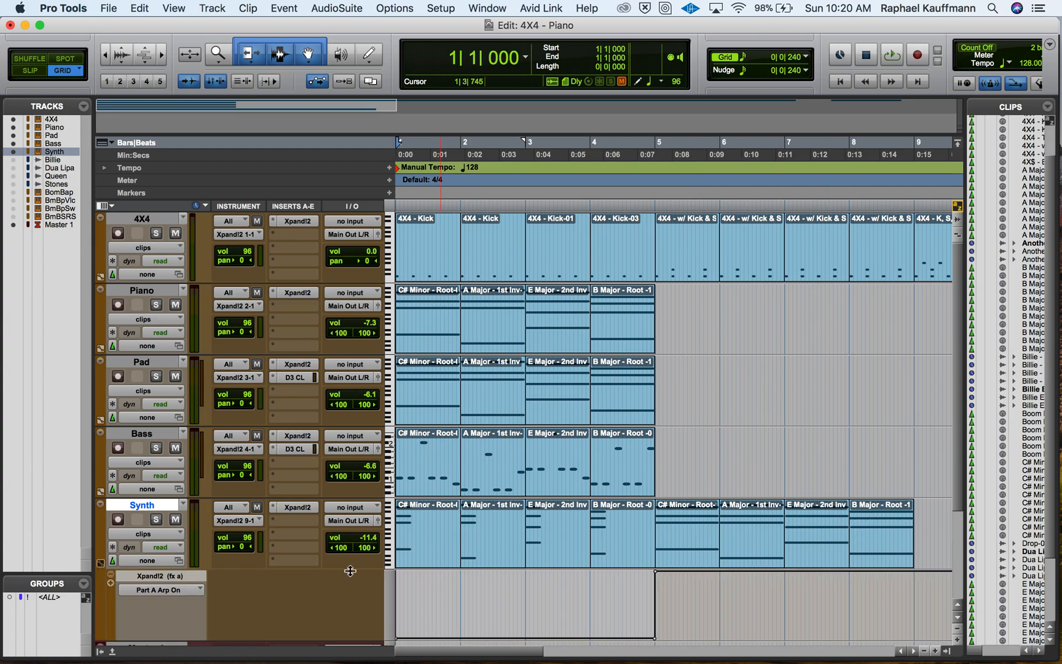
pyautogui.moveTo(692, 600); pyautogui.dragTo(520, 600)
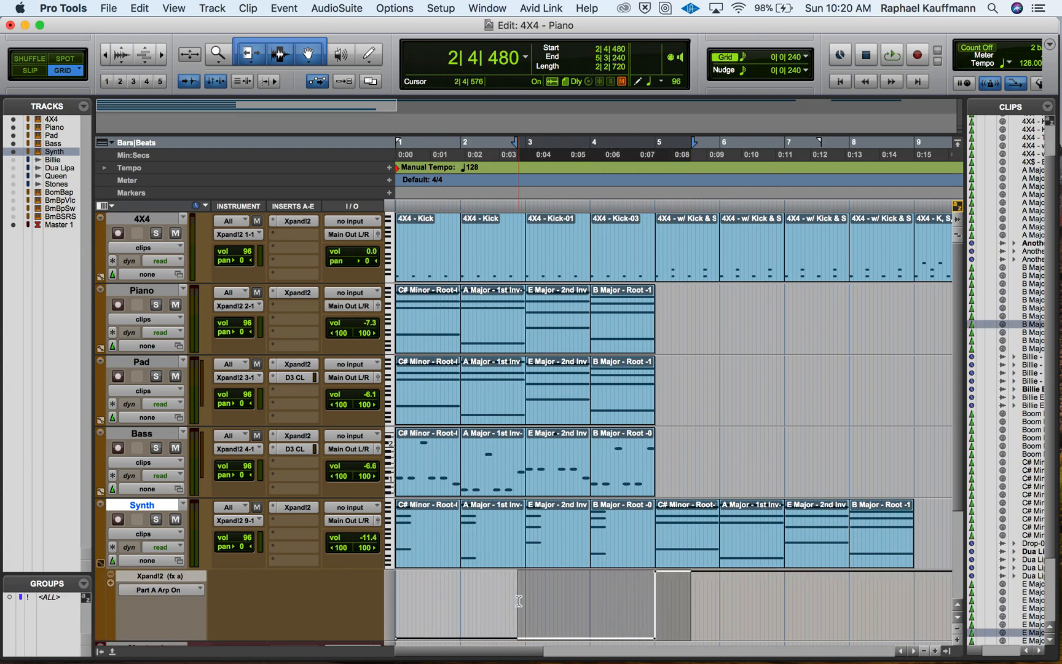
pyautogui.click(520, 601)
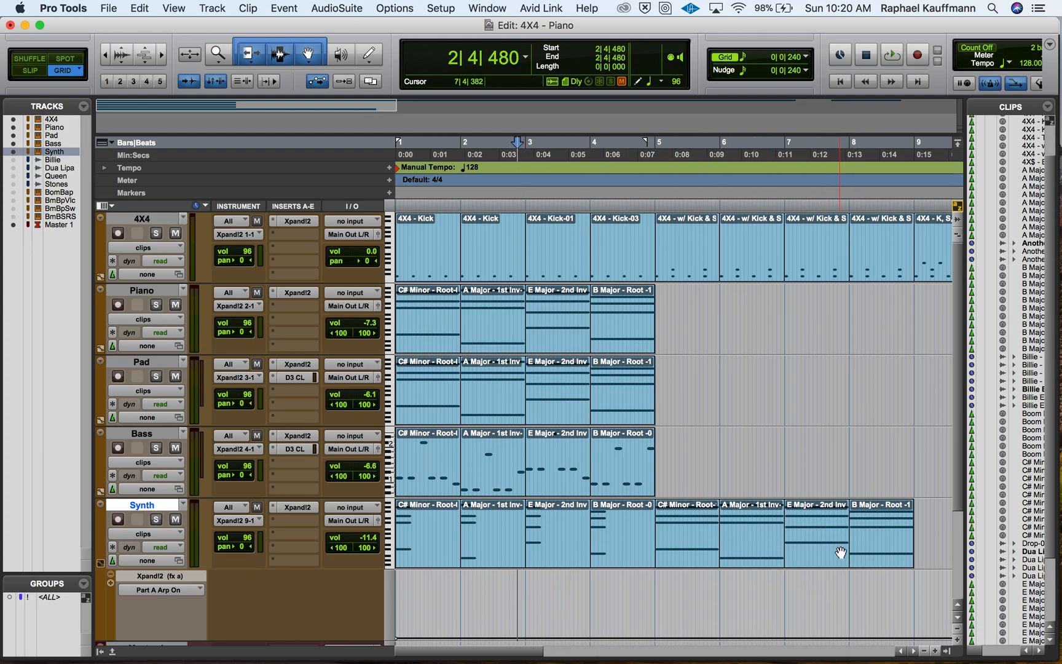
pyautogui.click(100, 564)
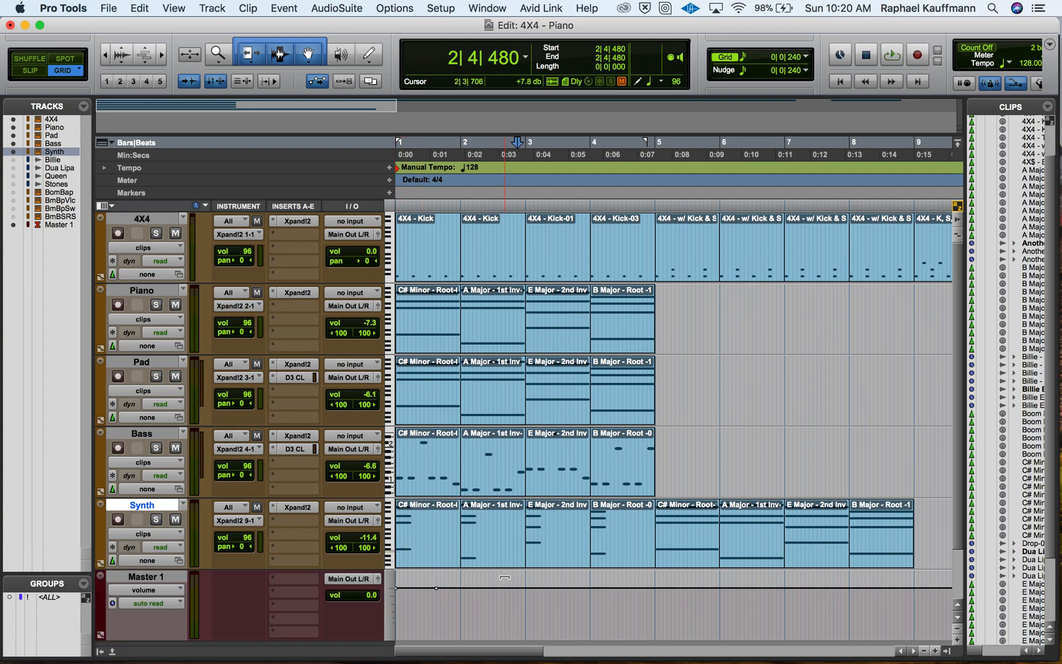
# Step: Switch to QuickTime Player, quit it, and name the new screen recording "Synth & Automating Arpeggiating" for saving on the Desktop
pyautogui.press('super+Tab')
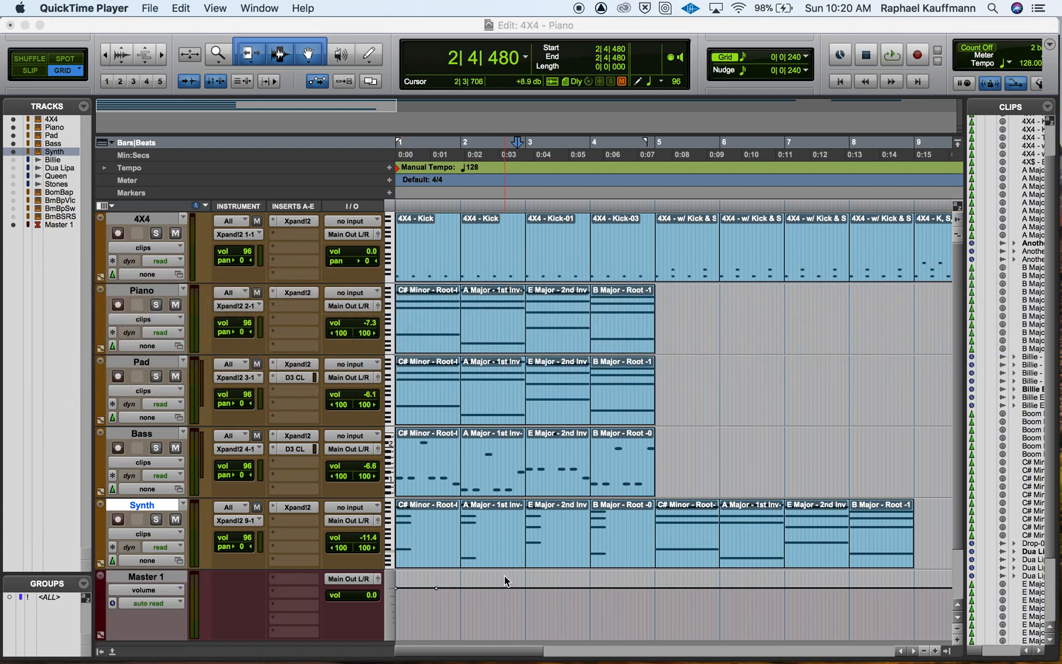
pyautogui.press('super+q')
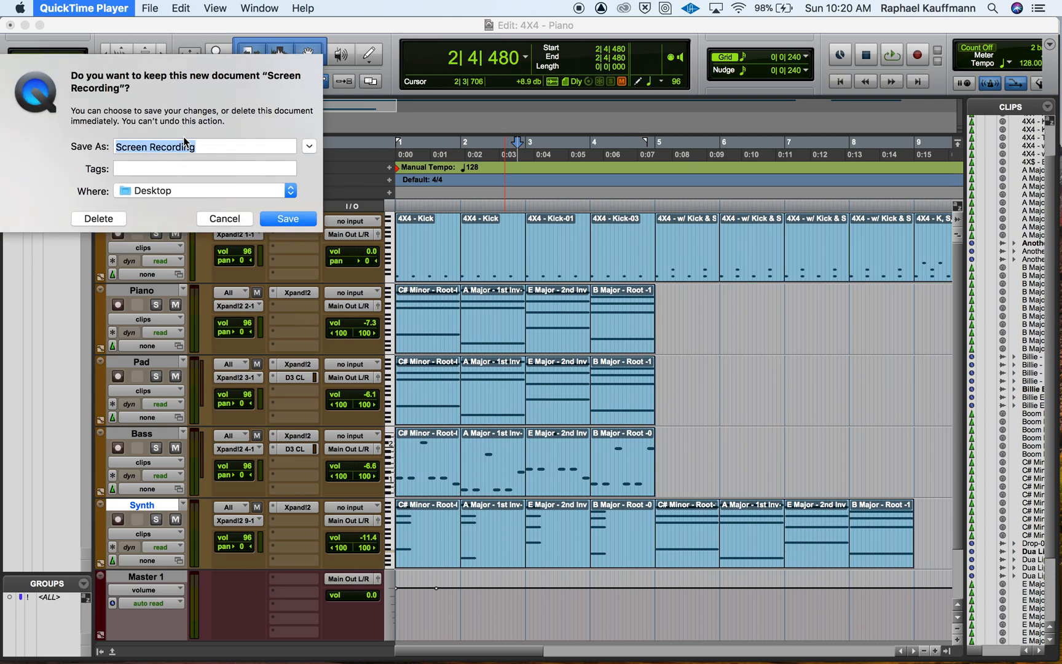
pyautogui.write('Synth')
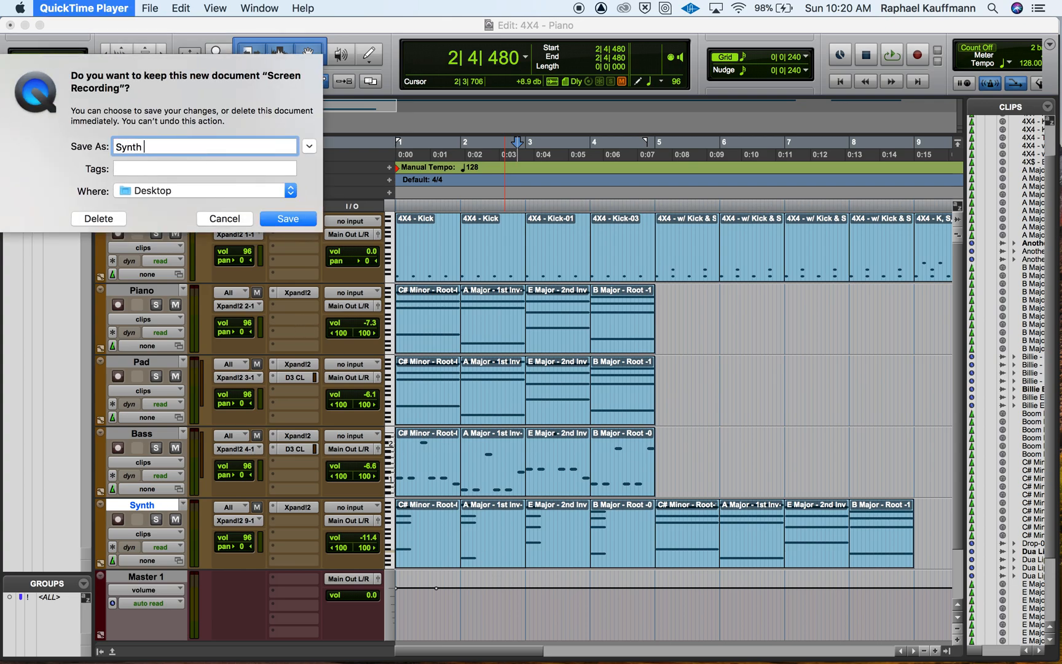
pyautogui.write(' & Arpeggiating')
pyautogui.click(155, 146)
pyautogui.write('Automating Arpeggiat')
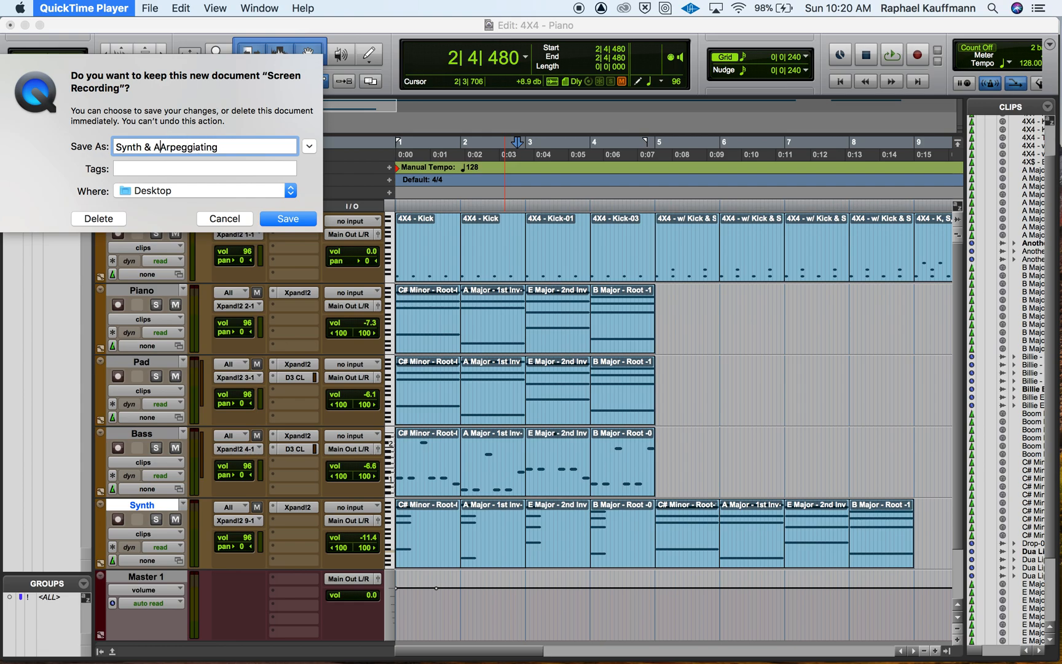